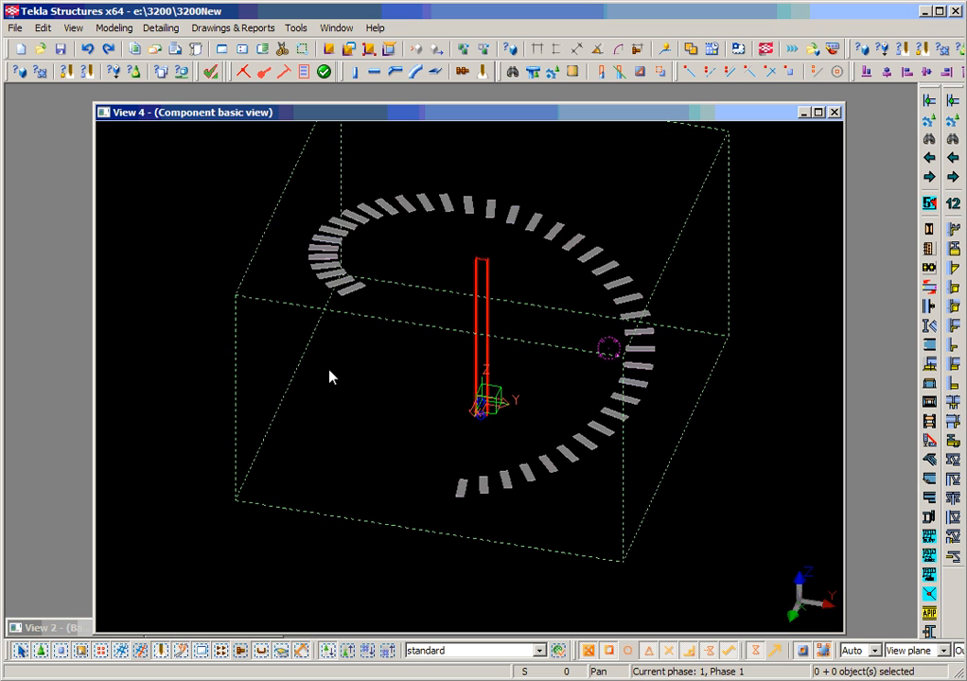
# Step: Examine the spiral stair treads around the column in the flat side view and in 3D
pyautogui.scroll(-1, 331, 377)
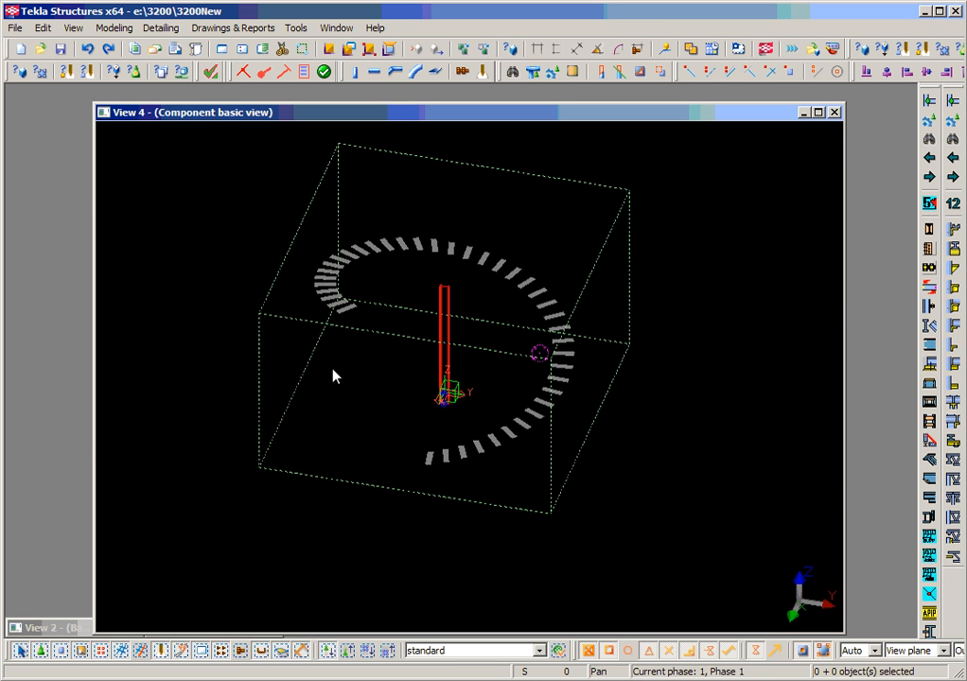
pyautogui.hotkey('ctrl', 'p')
pyautogui.scroll(-2, 333, 377)
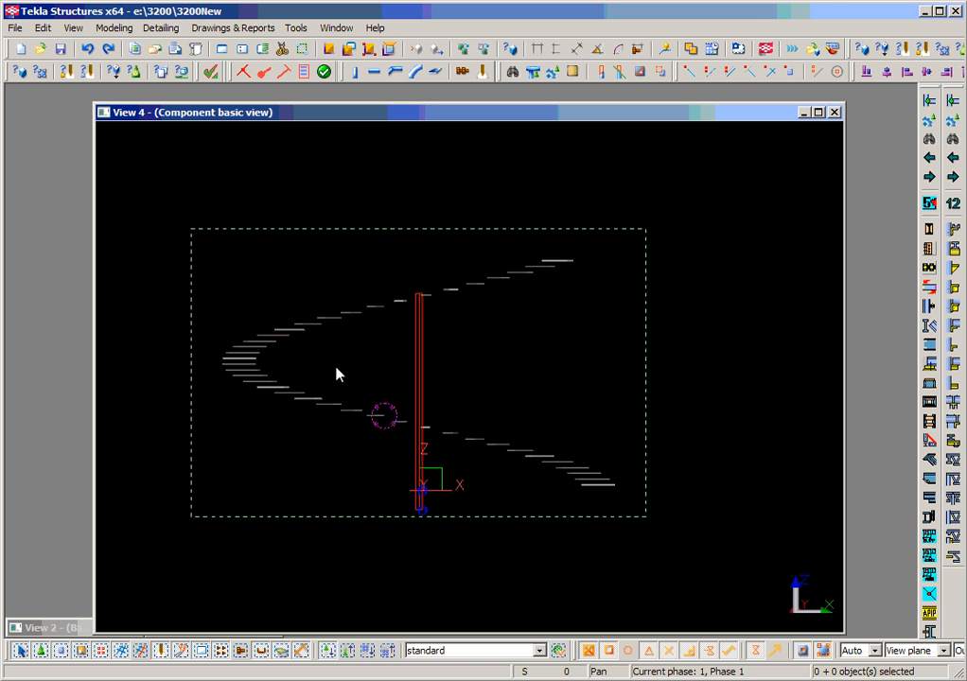
pyautogui.scroll(-2, 395, 374)
pyautogui.scroll(1, 399, 376)
pyautogui.keyDown('ctrl'); pyautogui.moveTo(400, 380); pyautogui.dragTo(568, 414, button='middle'); pyautogui.keyUp('ctrl')
pyautogui.rightClick(568, 415)
pyautogui.scroll(3, 571, 421)
pyautogui.scroll(-2, 574, 428)
# Step: Open the spiral stair component's properties and apply an Angle of 12 to the stair
pyautogui.click(585, 425)
pyautogui.doubleClick(602, 428)
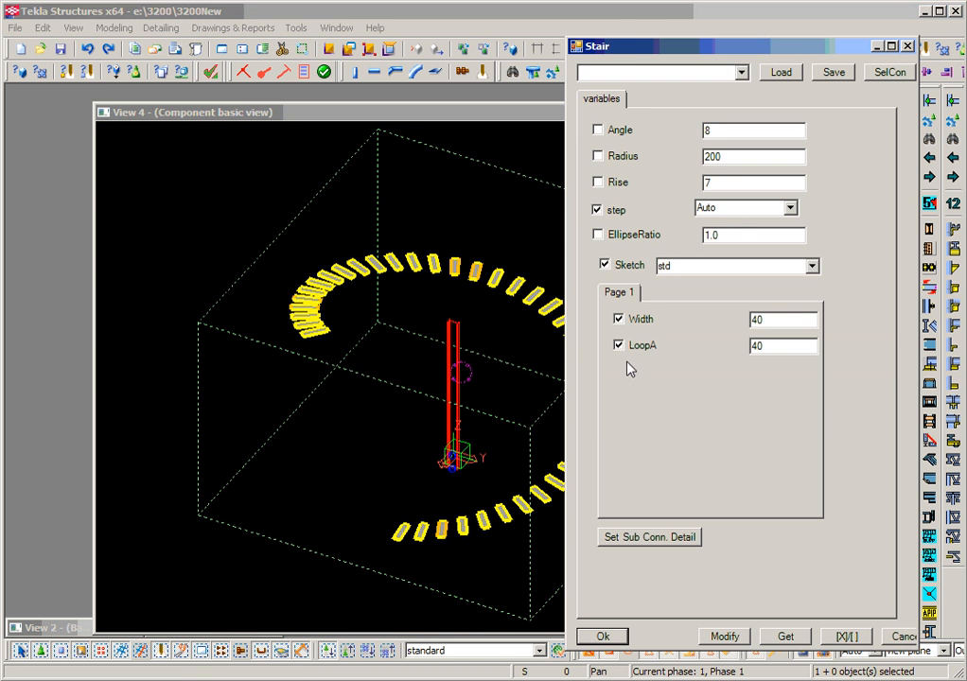
pyautogui.moveTo(507, 297); pyautogui.dragTo(360, 279, button='middle')
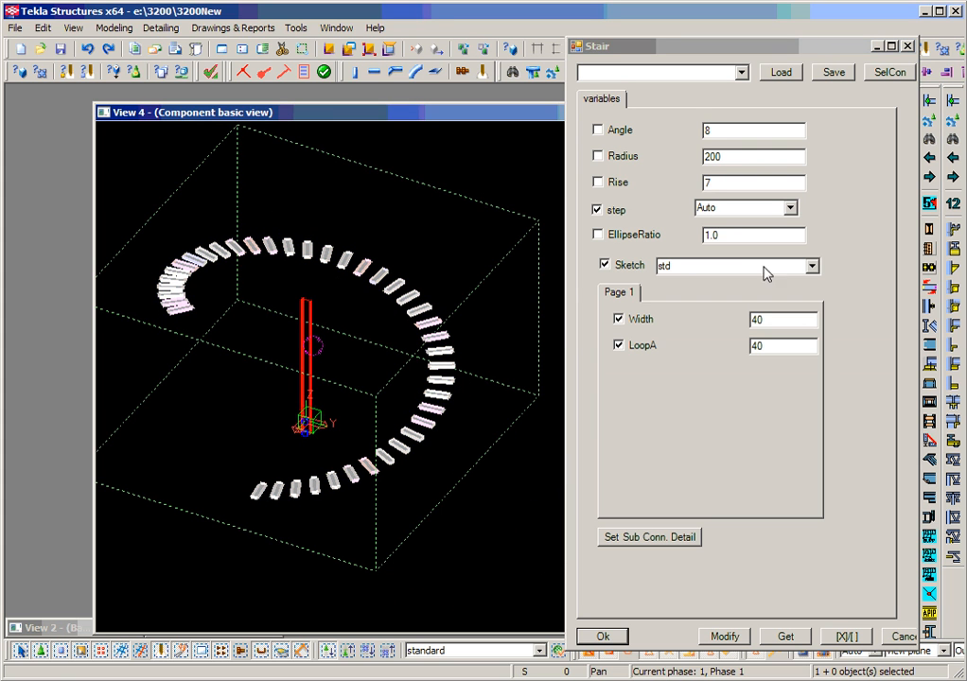
pyautogui.doubleClick(716, 130)
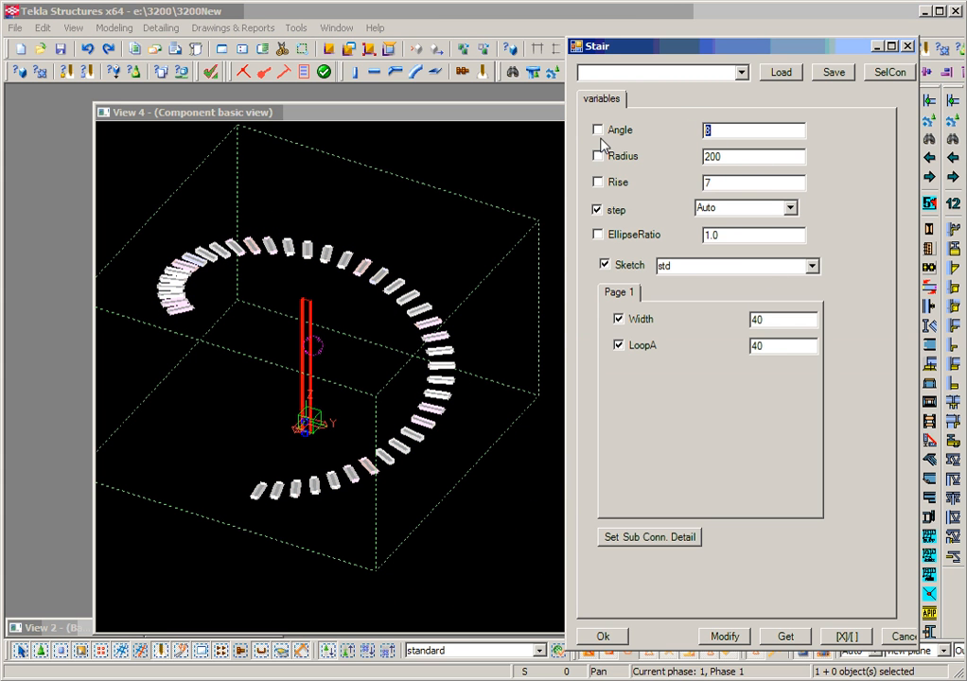
pyautogui.write('12')
pyautogui.click(725, 636)
pyautogui.moveTo(422, 470); pyautogui.dragTo(473, 397, button='middle')
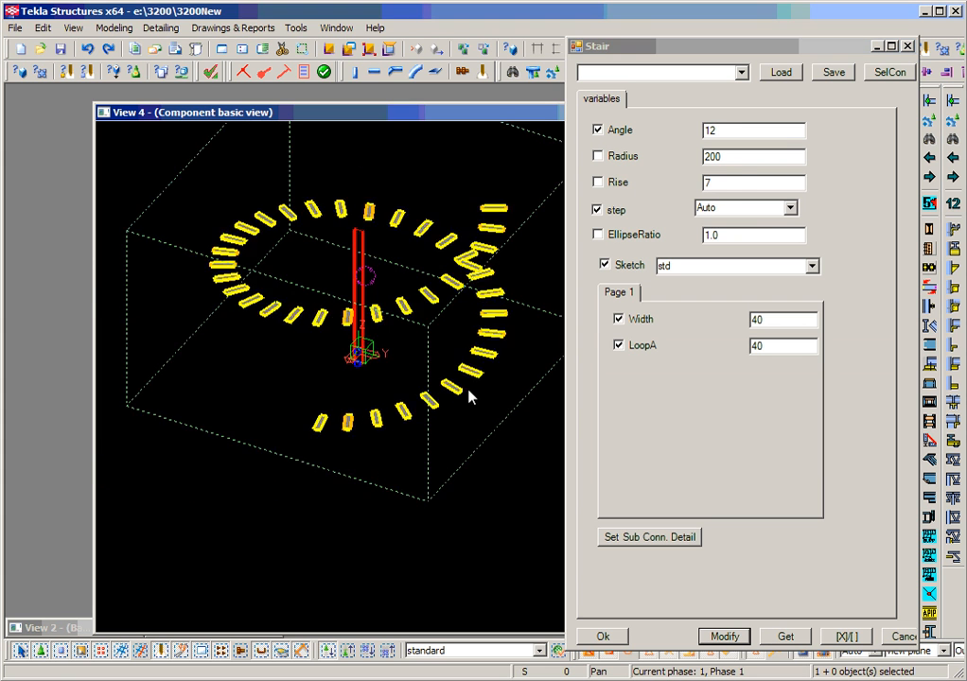
pyautogui.scroll(-1, 473, 397)
# Step: Apply a Rise of 12, Width of 60 and LoopA of 60 to the stair, and close its properties
pyautogui.doubleClick(730, 183)
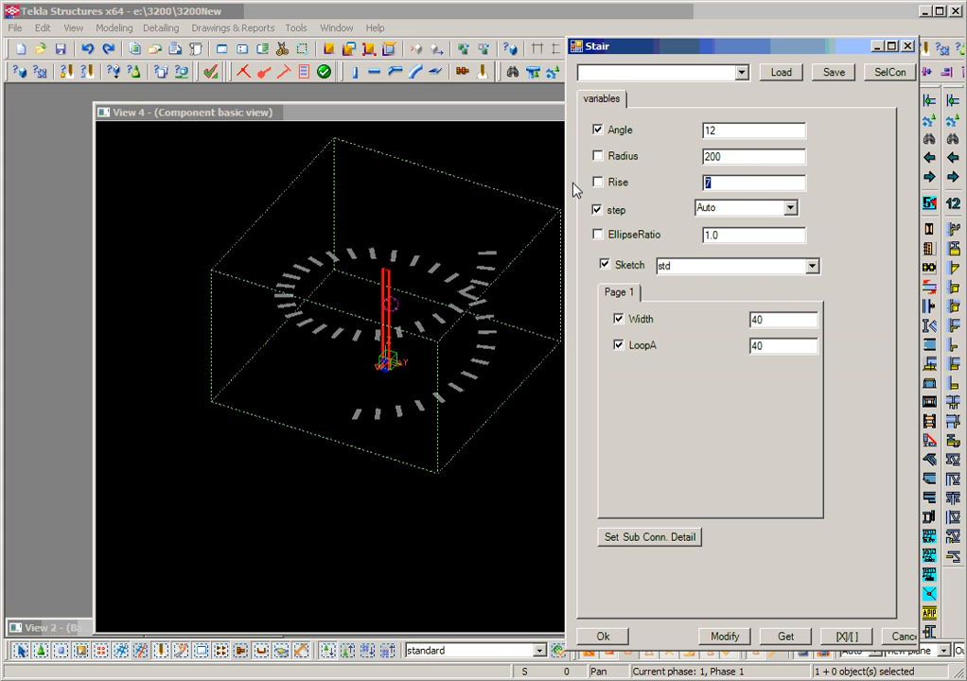
pyautogui.write('12')
pyautogui.doubleClick(783, 325)
pyautogui.write('60')
pyautogui.doubleClick(777, 347)
pyautogui.write('60')
pyautogui.click(735, 639)
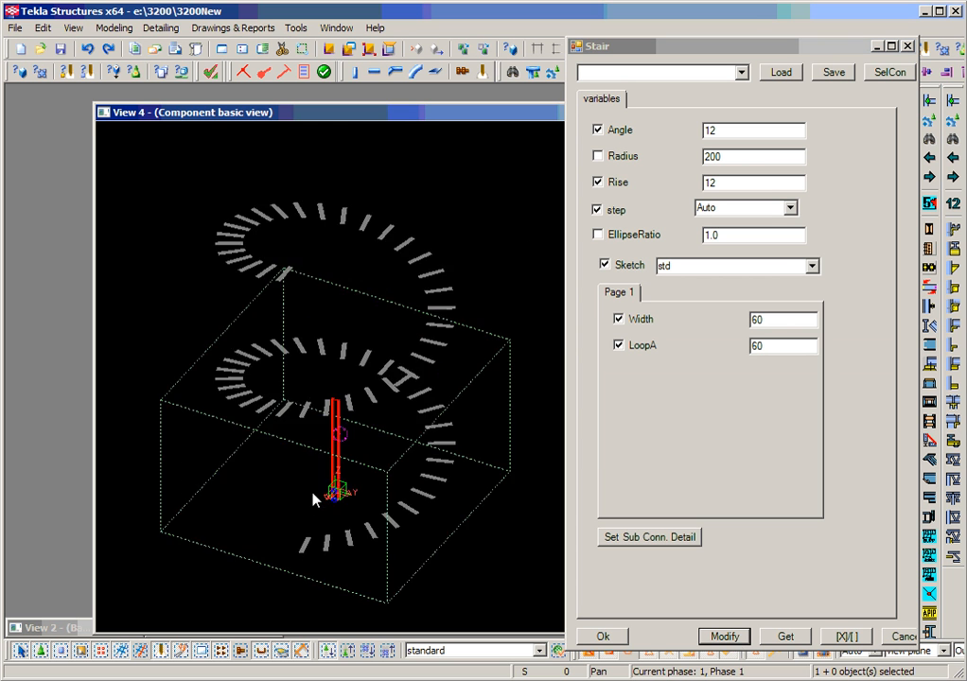
pyautogui.scroll(-2, 390, 431)
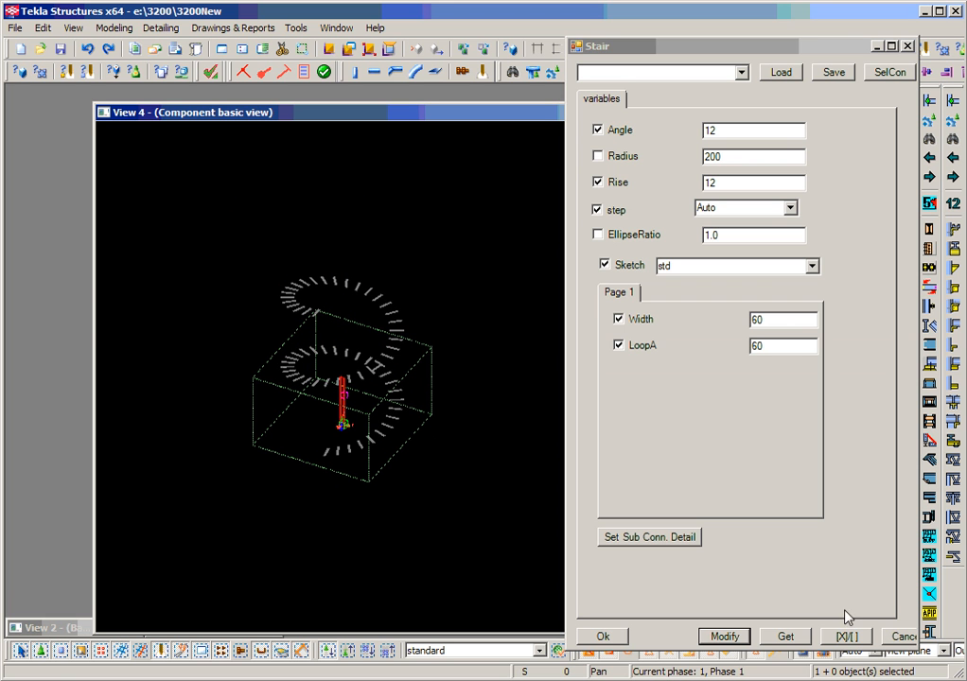
pyautogui.click(901, 635)
# Step: Open the Connection Builder from the Connection Application and load the Step sketch
pyautogui.click(303, 72)
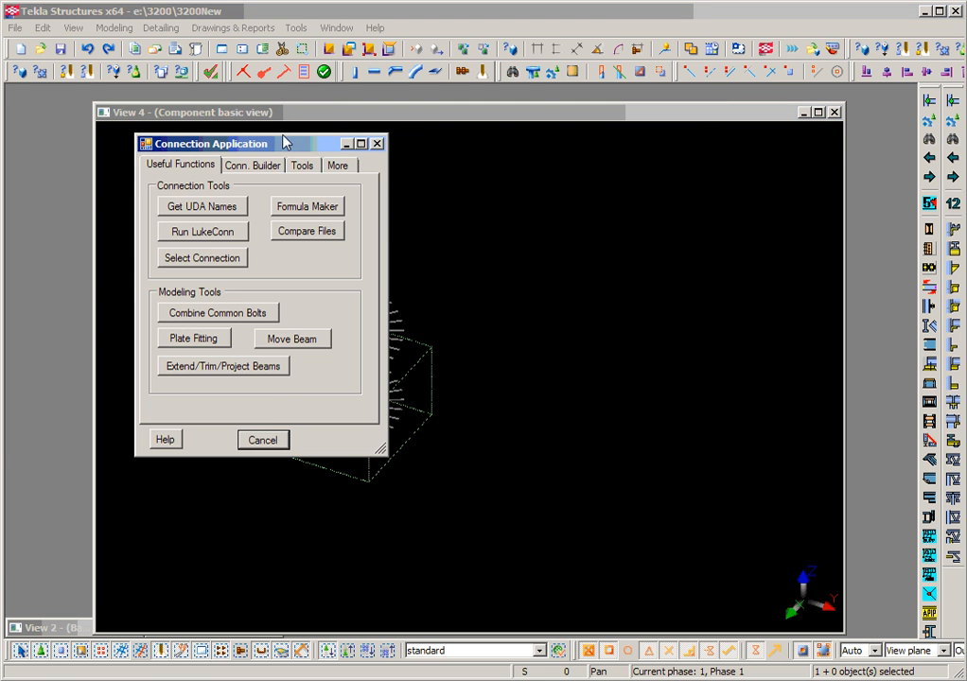
pyautogui.moveTo(287, 145); pyautogui.dragTo(624, 48)
pyautogui.click(591, 67)
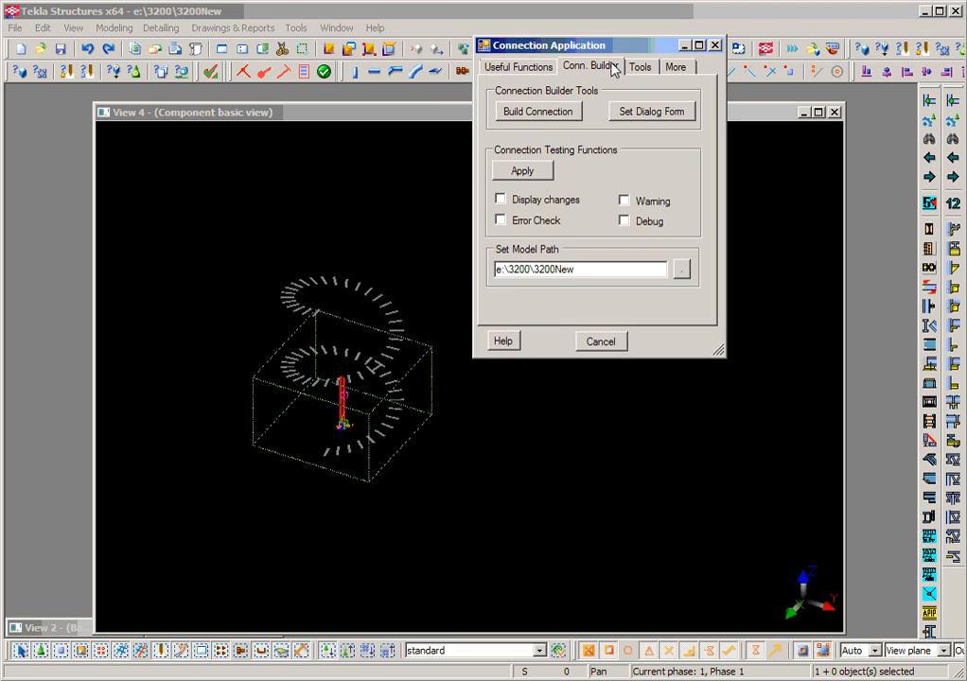
pyautogui.click(541, 115)
pyautogui.click(410, 190)
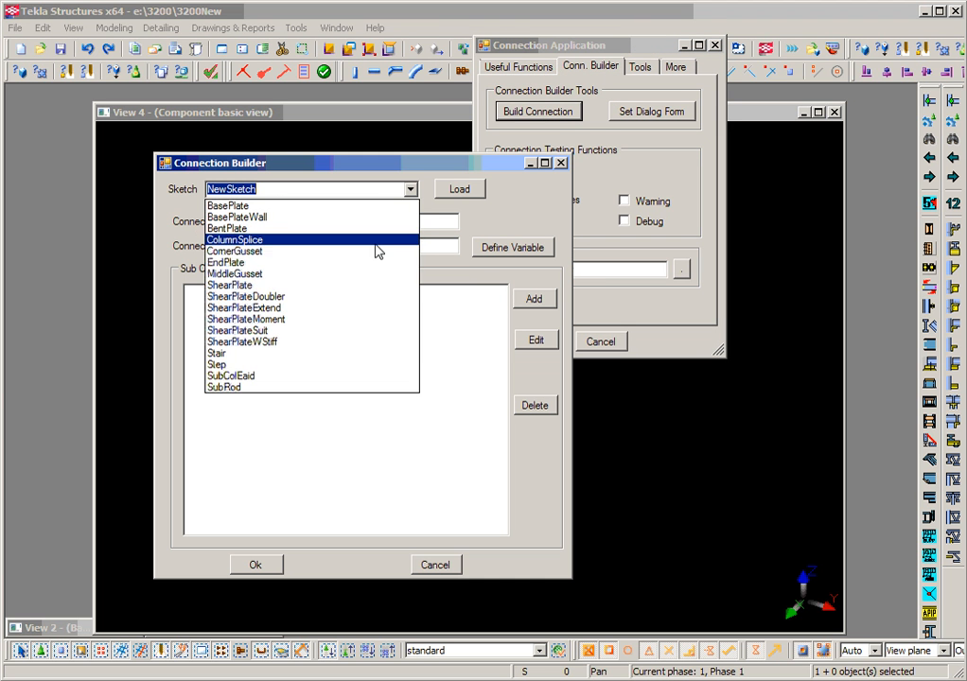
pyautogui.click(331, 365)
pyautogui.click(458, 188)
pyautogui.moveTo(426, 167); pyautogui.dragTo(459, 121)
# Step: Review the location formulas, attributes and position settings of the Step sketch's Beams sub connection, and close it without changes
pyautogui.click(279, 248)
pyautogui.click(579, 294)
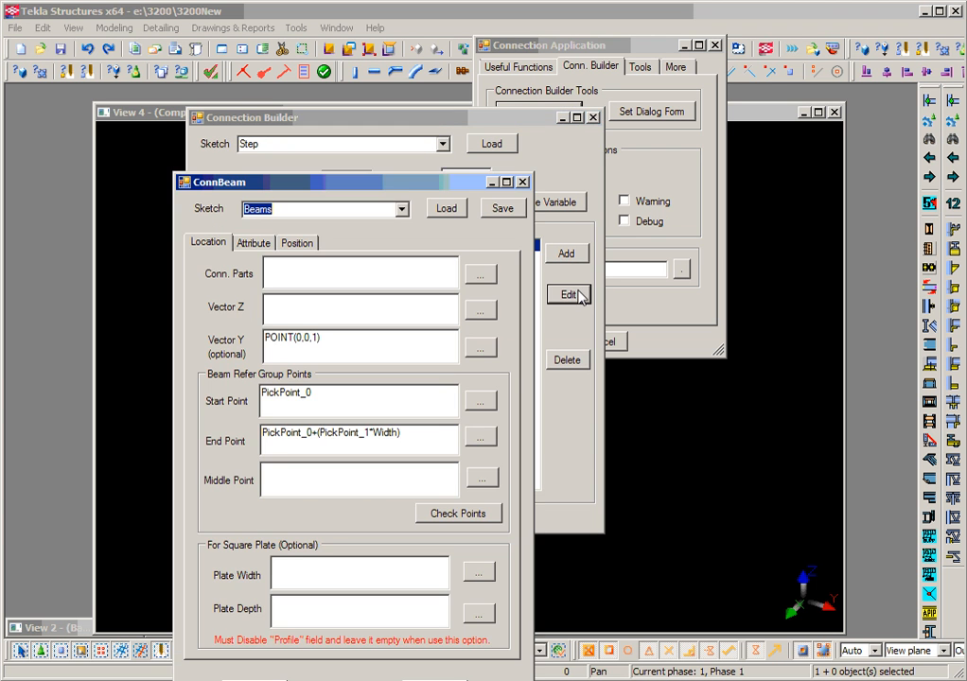
pyautogui.moveTo(397, 186); pyautogui.dragTo(462, 60)
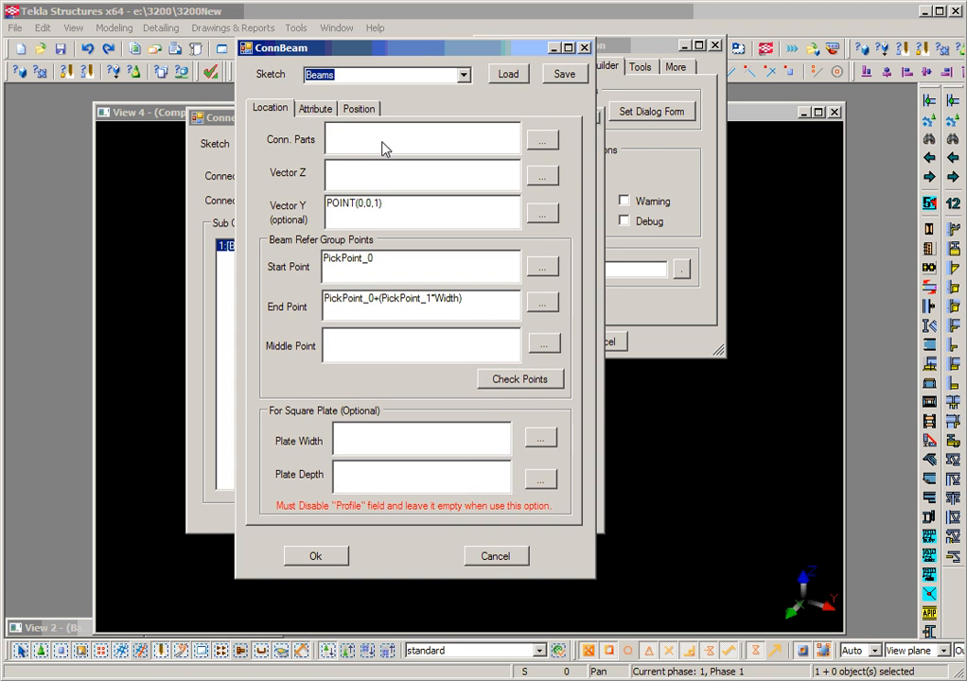
pyautogui.click(315, 107)
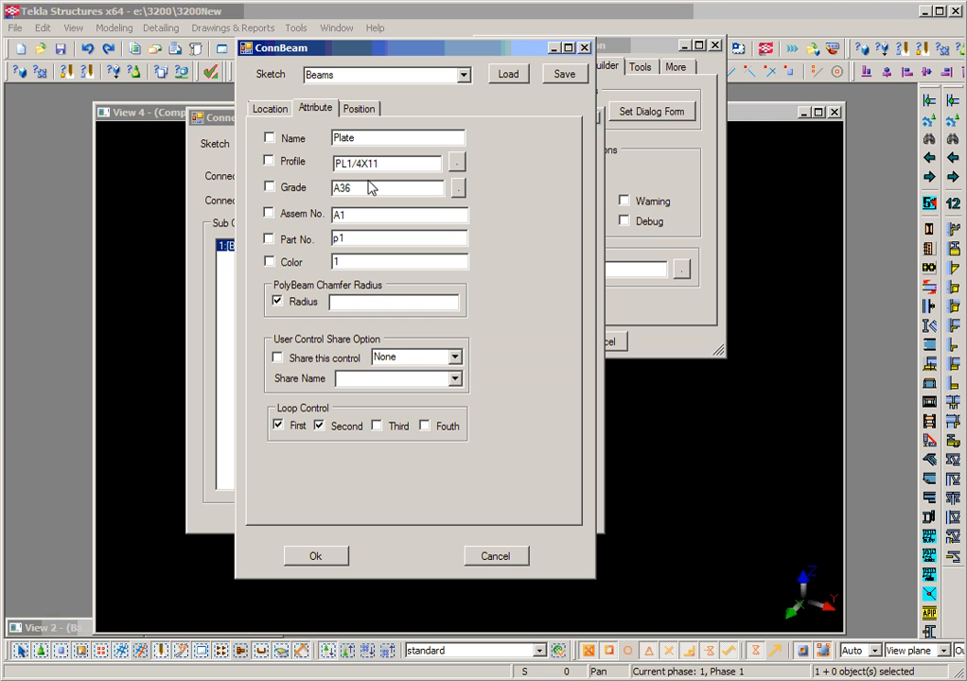
pyautogui.click(271, 108)
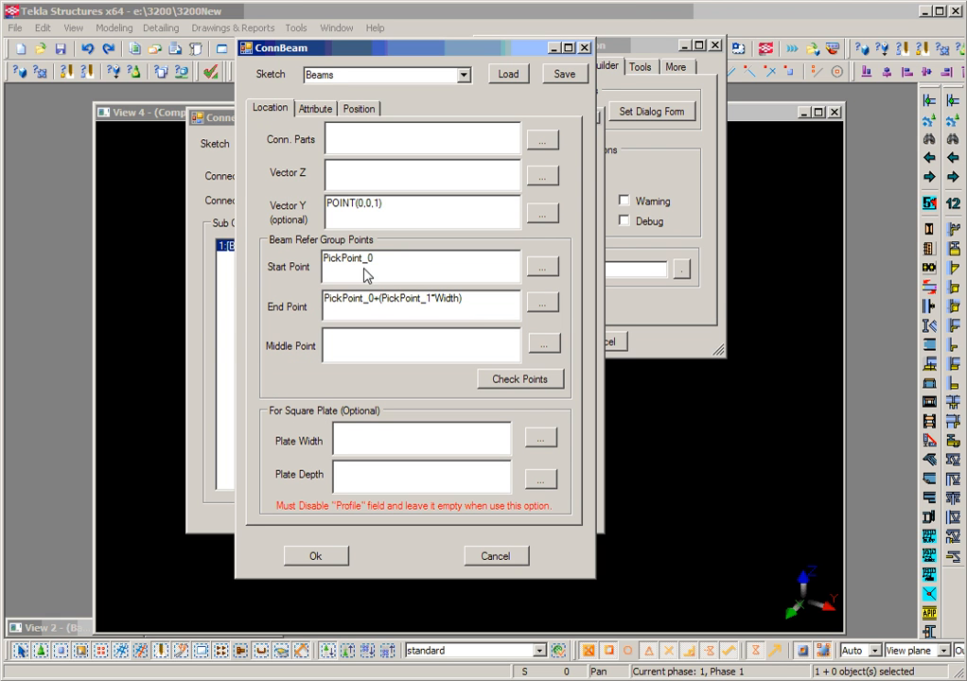
pyautogui.click(378, 261)
pyautogui.doubleClick(438, 301)
pyautogui.moveTo(378, 261); pyautogui.dragTo(317, 265)
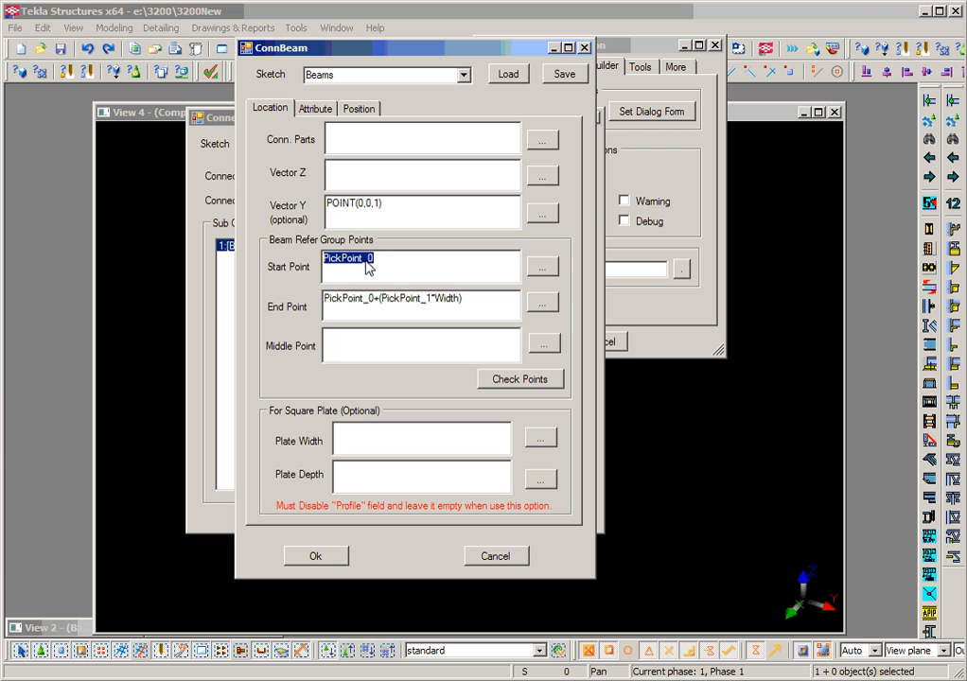
pyautogui.click(326, 110)
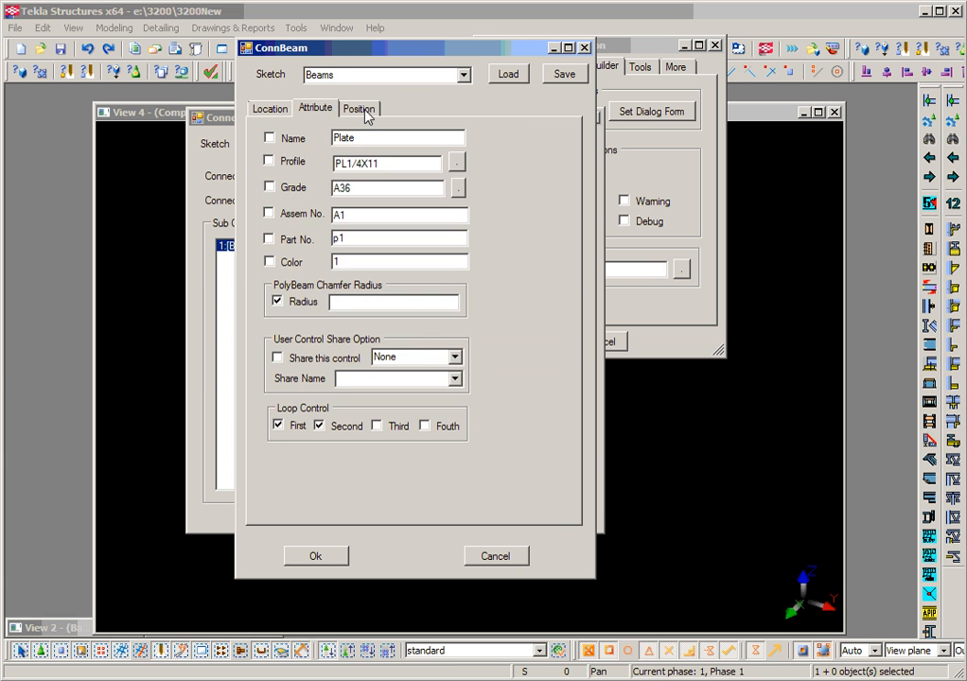
pyautogui.click(362, 110)
pyautogui.click(516, 556)
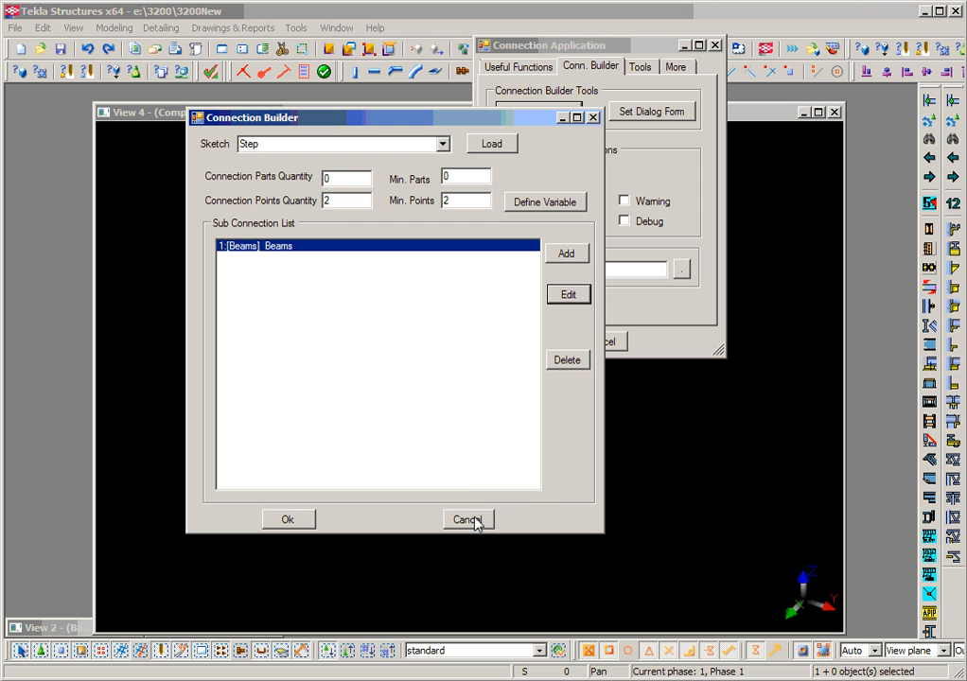
# Step: Load the Stair sketch in the Connection Builder and open its Steps sub connection for editing
pyautogui.click(441, 143)
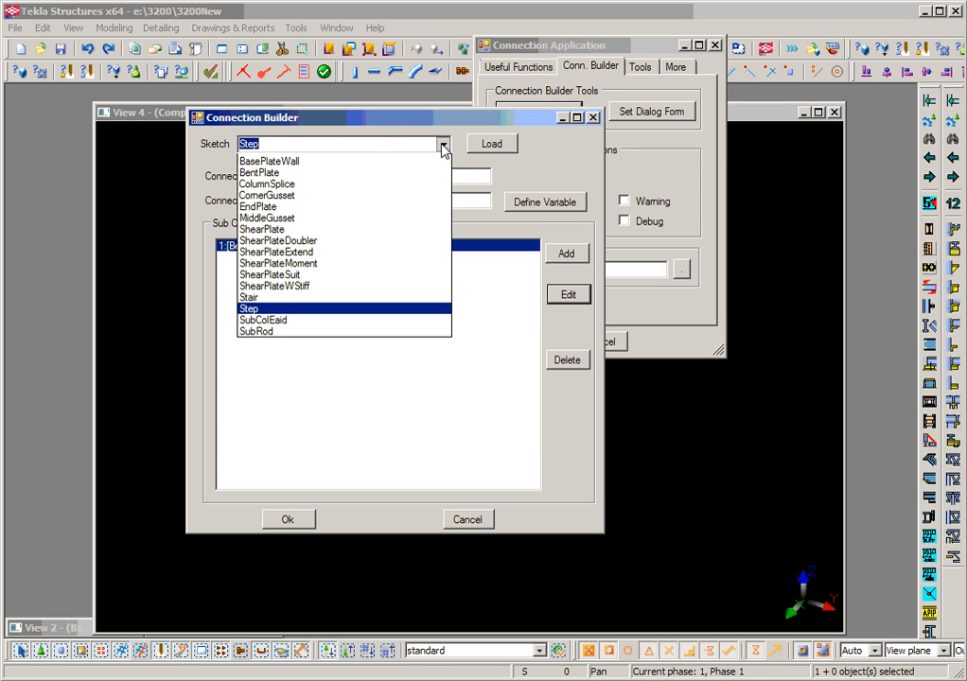
pyautogui.click(293, 309)
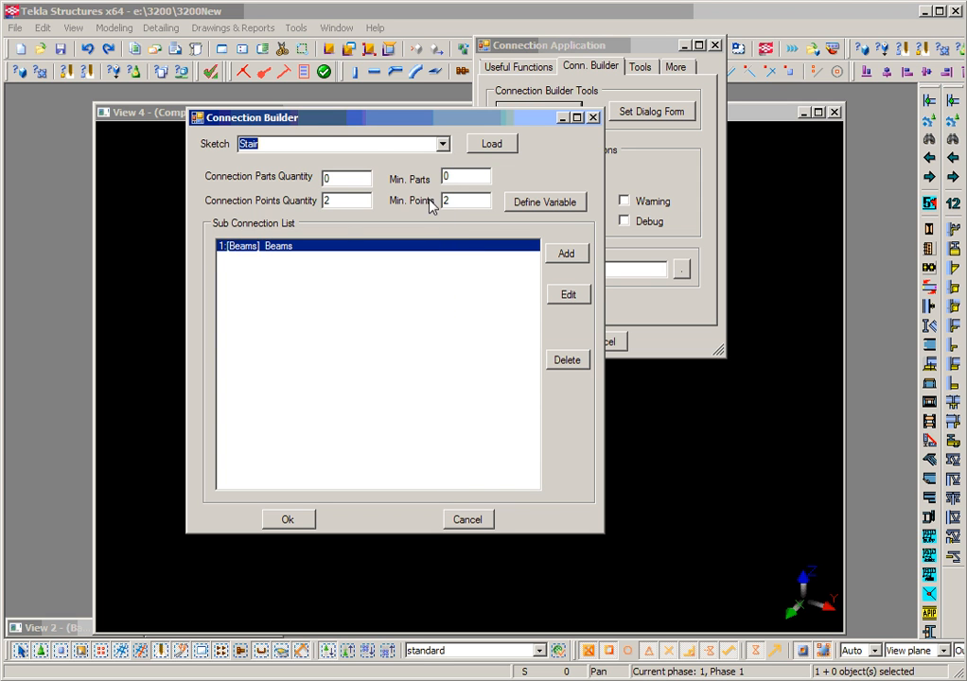
pyautogui.click(492, 144)
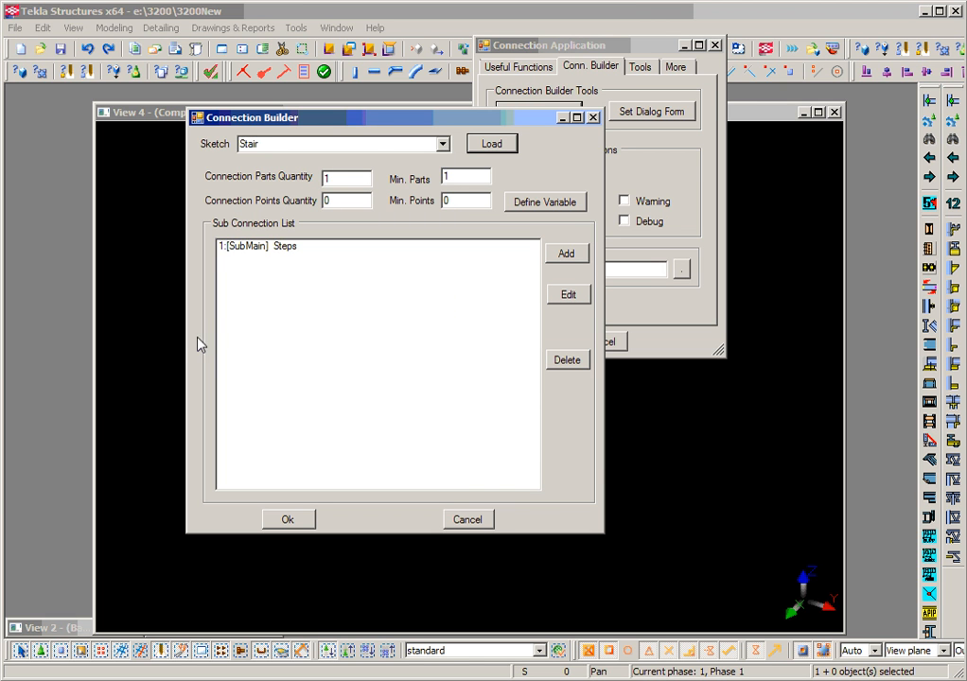
pyautogui.click(282, 248)
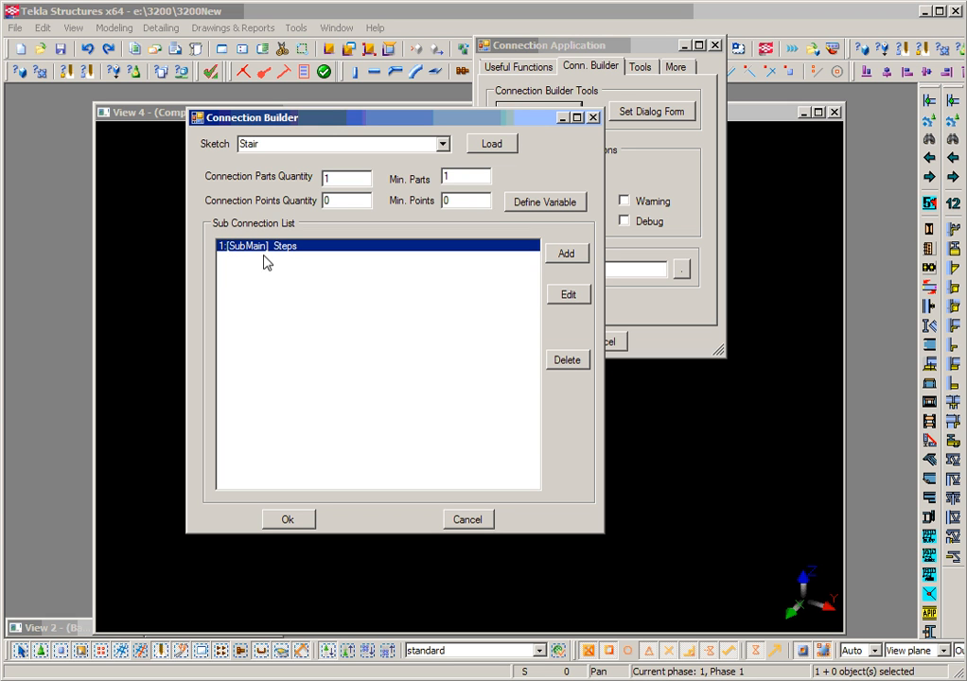
pyautogui.click(569, 297)
pyautogui.moveTo(518, 206); pyautogui.dragTo(582, 71)
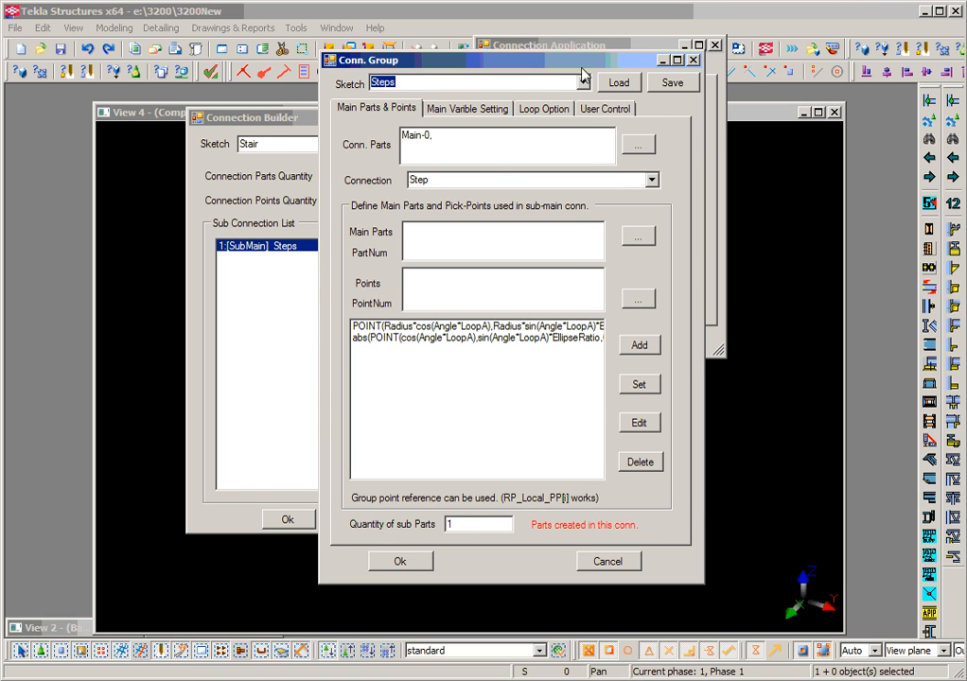
# Step: Examine the connection part, the Step connection and the two point formulas defined for the Steps group
pyautogui.click(499, 186)
pyautogui.click(422, 154)
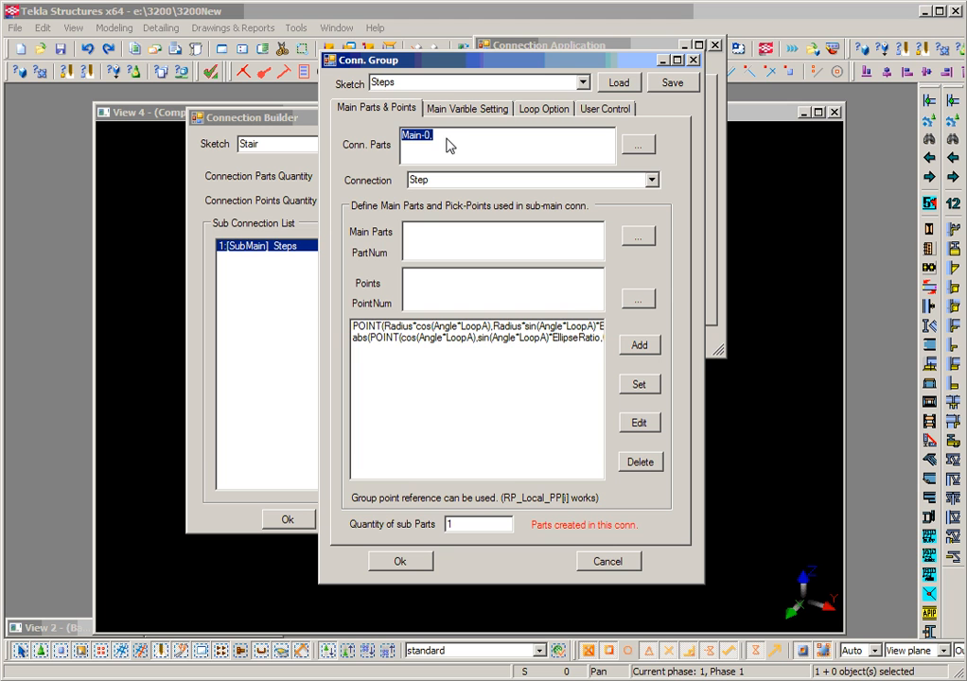
pyautogui.click(529, 325)
pyautogui.click(491, 339)
pyautogui.click(487, 327)
pyautogui.click(486, 337)
pyautogui.click(486, 329)
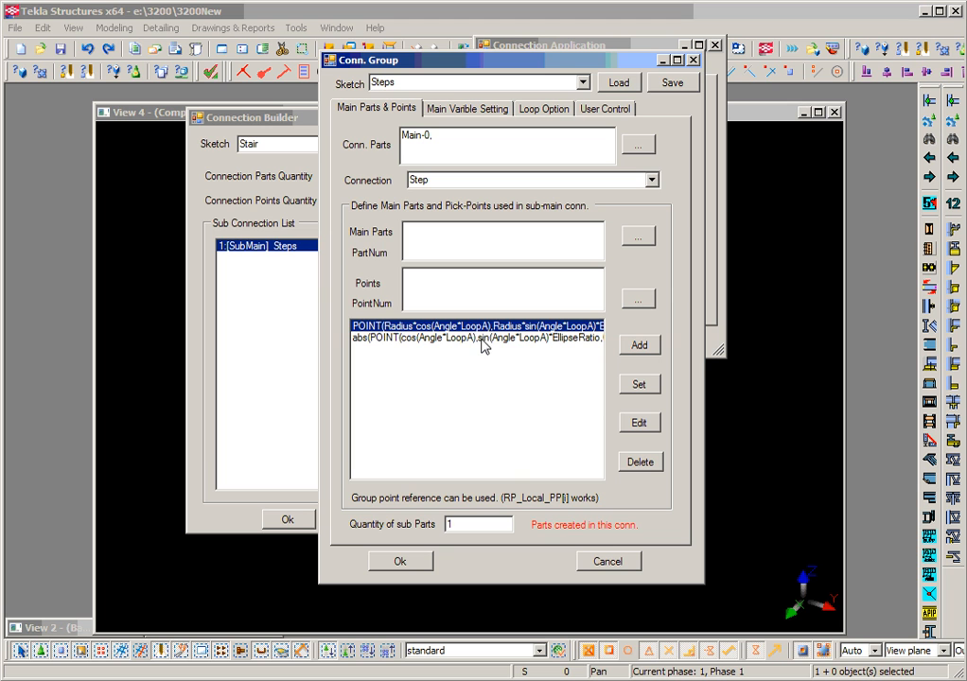
pyautogui.click(482, 338)
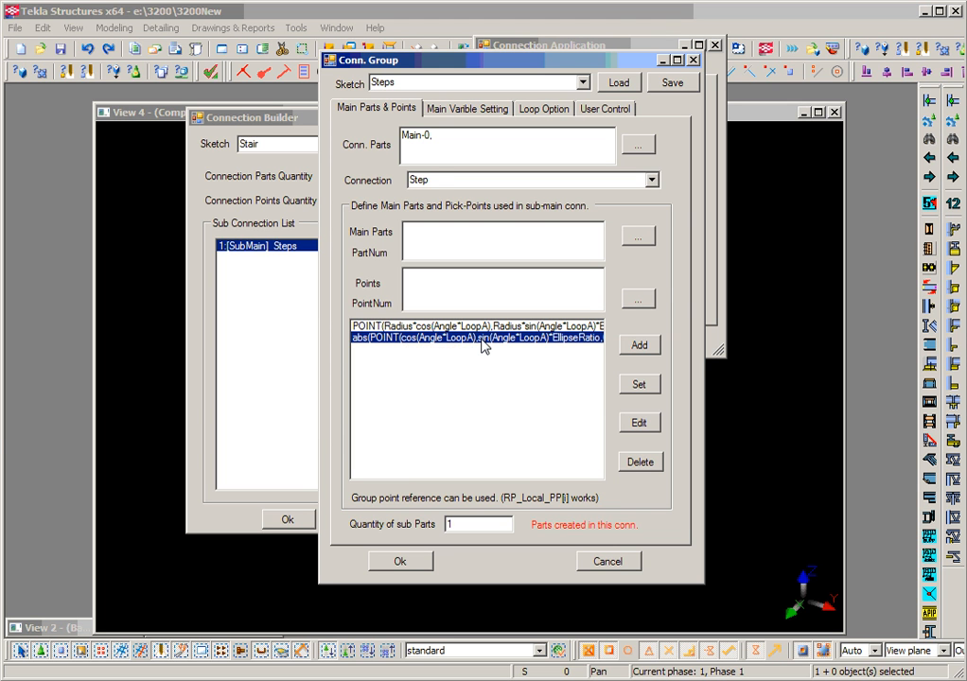
# Step: Examine the LoopA and Width variables of the Steps group, including LoopA's formula and user dialog input
pyautogui.click(473, 112)
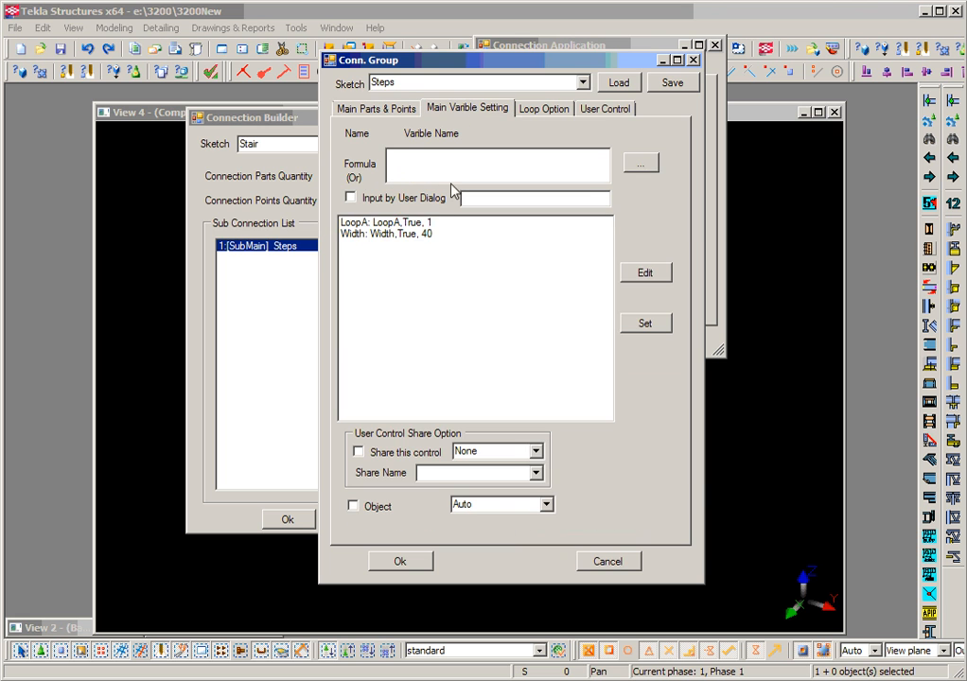
pyautogui.click(410, 226)
pyautogui.click(411, 232)
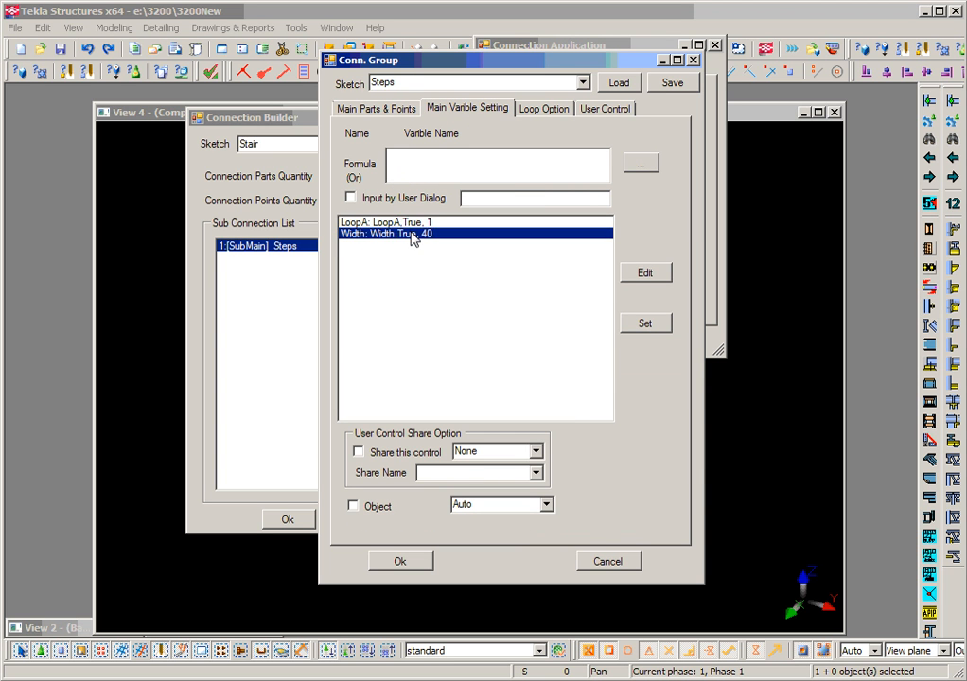
pyautogui.click(405, 225)
pyautogui.click(405, 234)
pyautogui.click(402, 221)
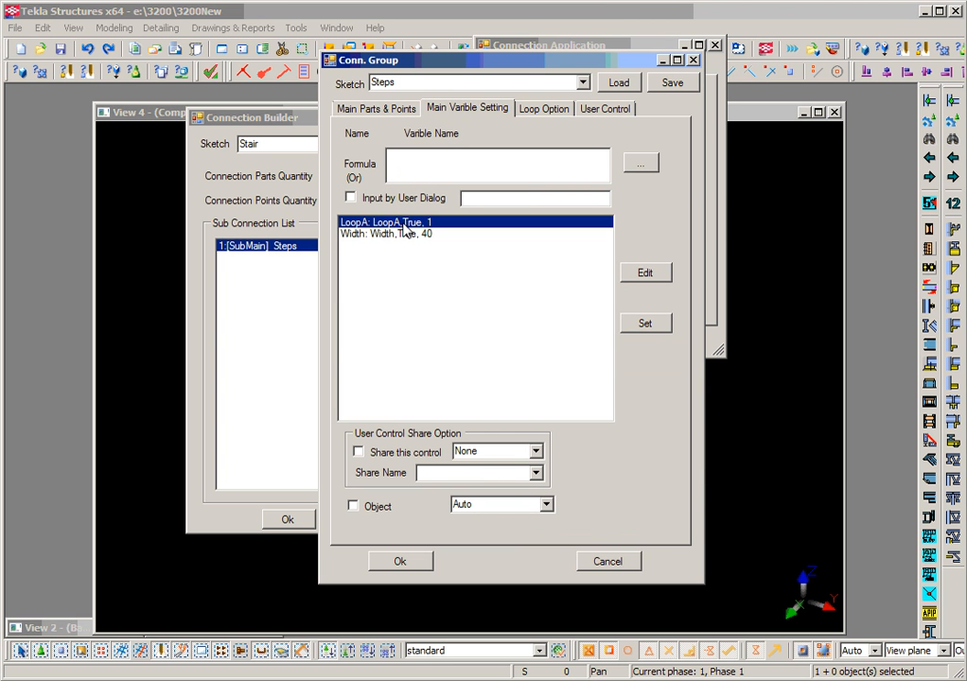
pyautogui.click(648, 271)
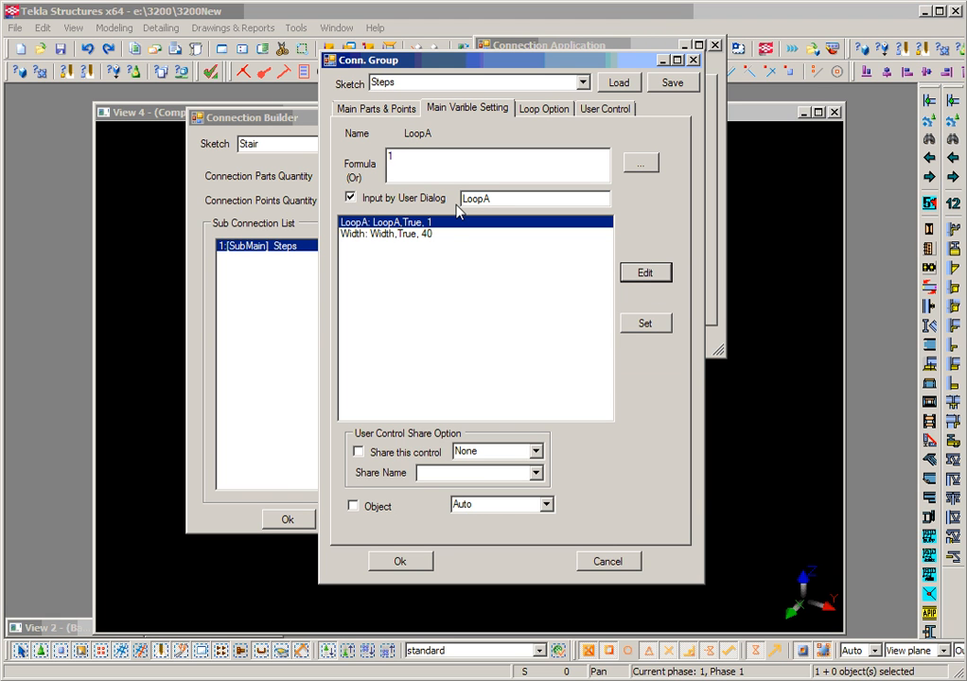
pyautogui.click(428, 236)
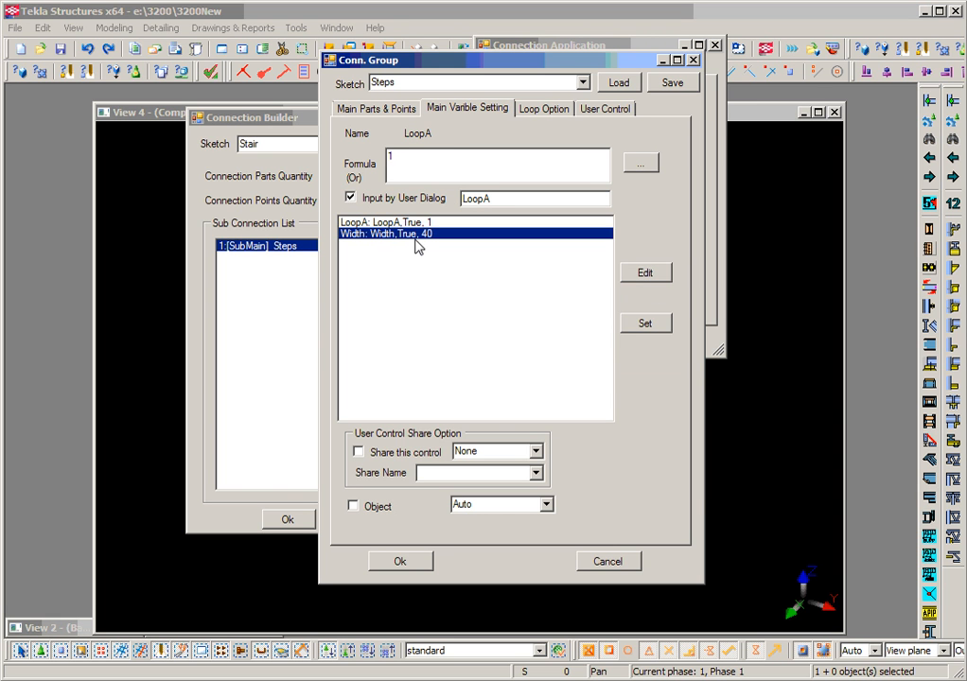
# Step: Review the available loop options for the Steps group and choose LoopA
pyautogui.click(544, 107)
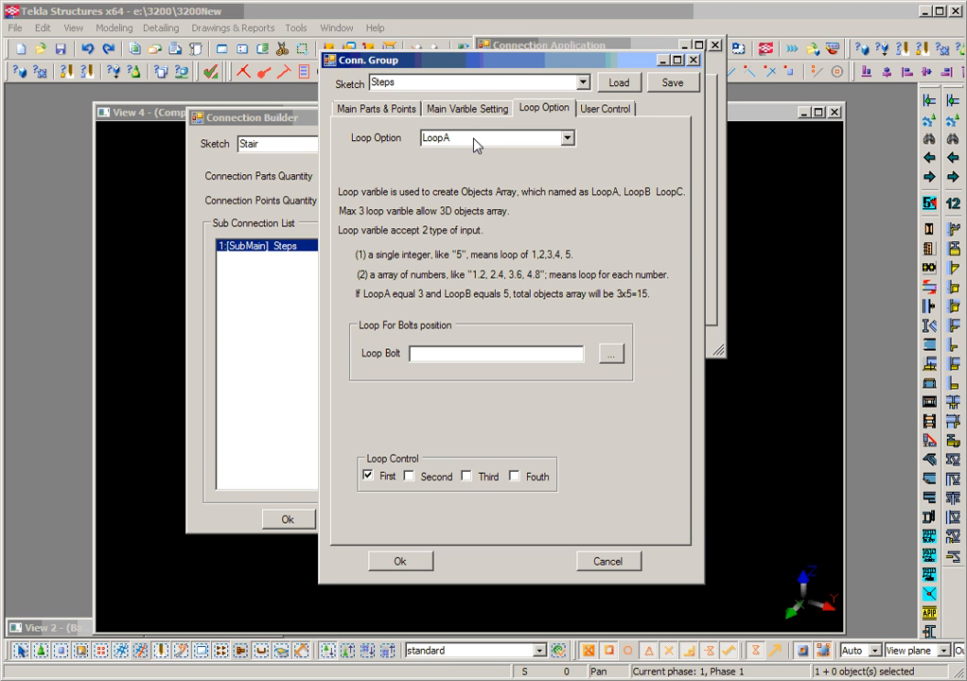
pyautogui.doubleClick(476, 144)
pyautogui.click(567, 138)
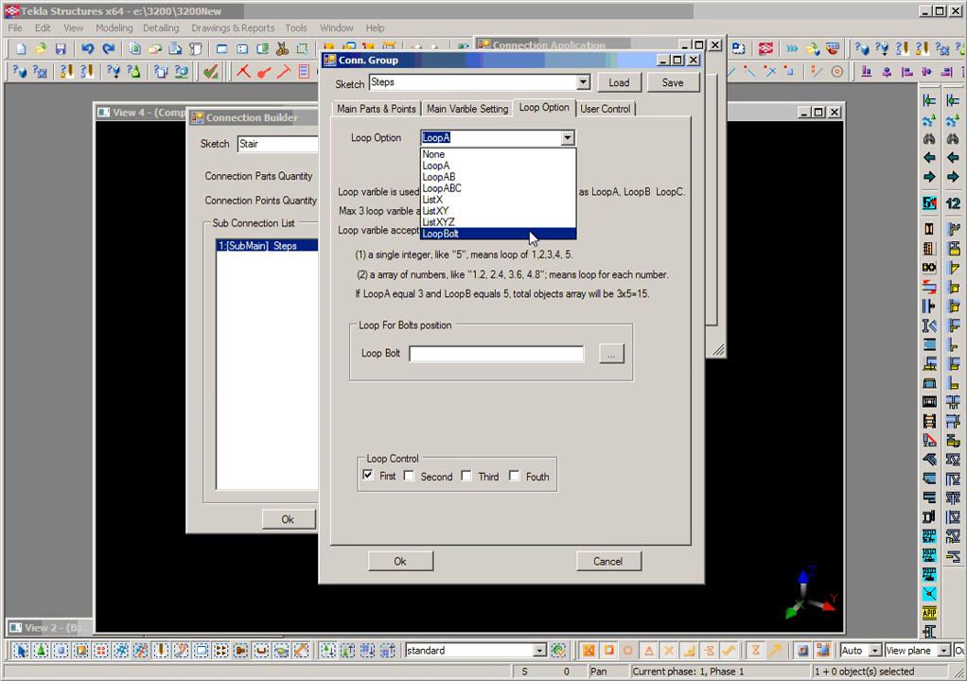
pyautogui.click(518, 167)
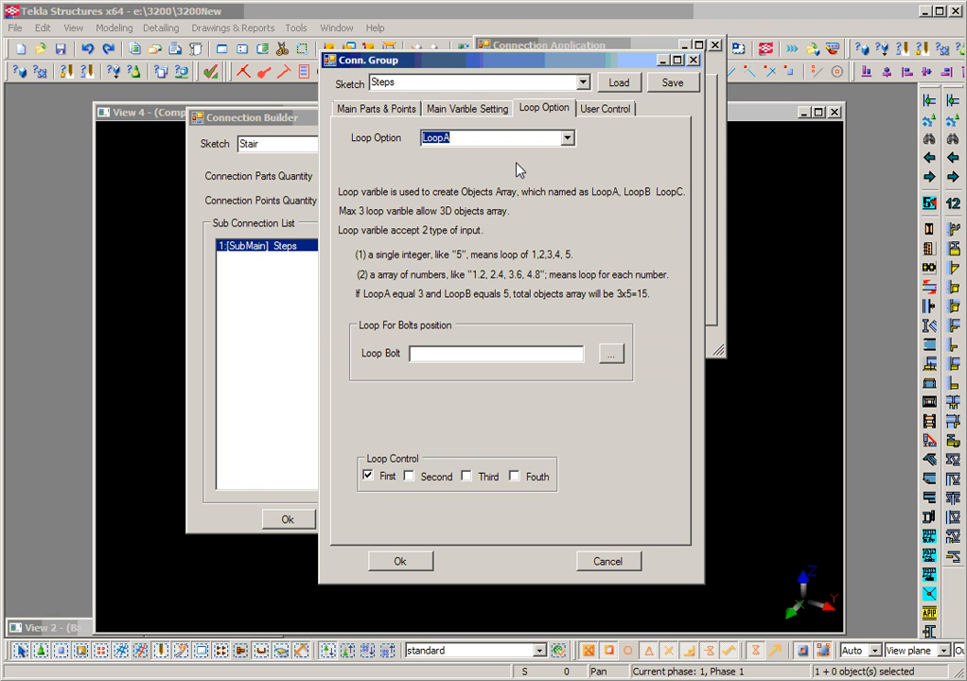
# Step: Check the user control inputs of the Steps group and open its first point formula in the Formula Maker
pyautogui.click(603, 109)
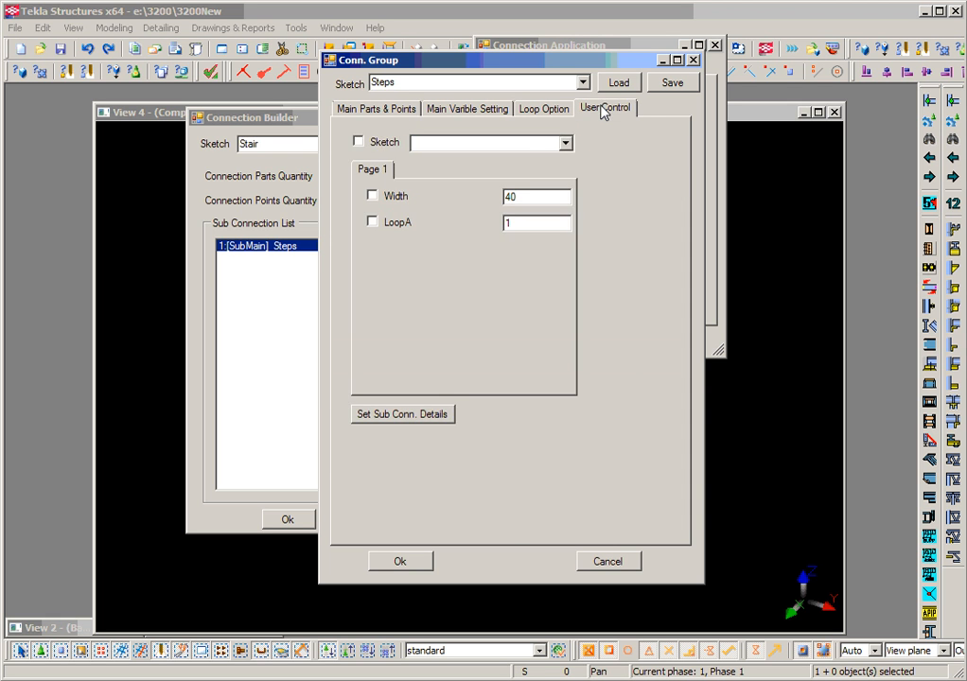
pyautogui.click(376, 108)
pyautogui.click(518, 327)
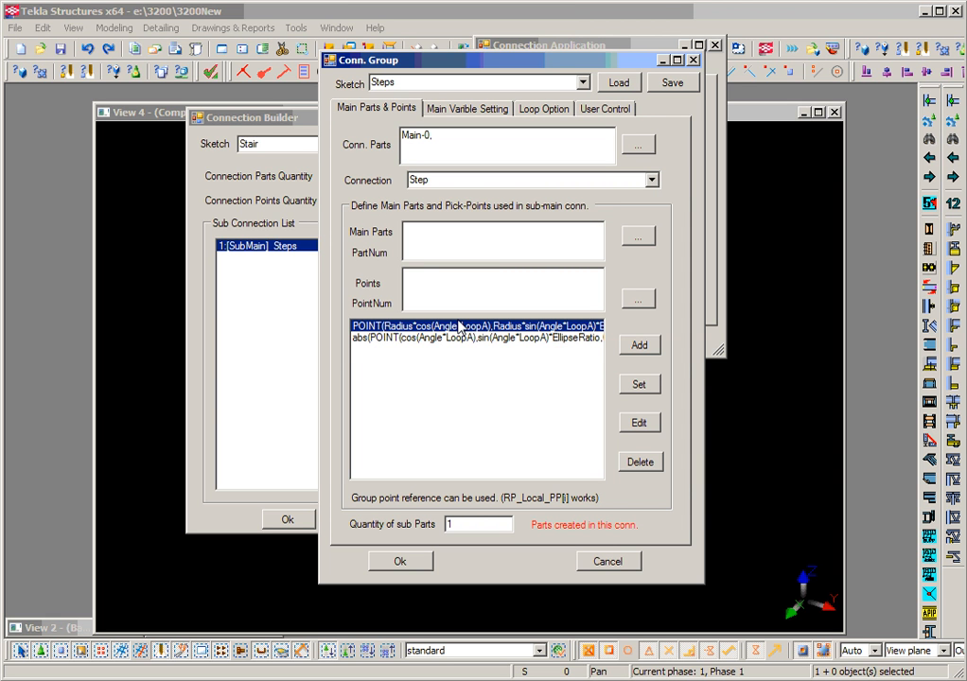
pyautogui.click(651, 423)
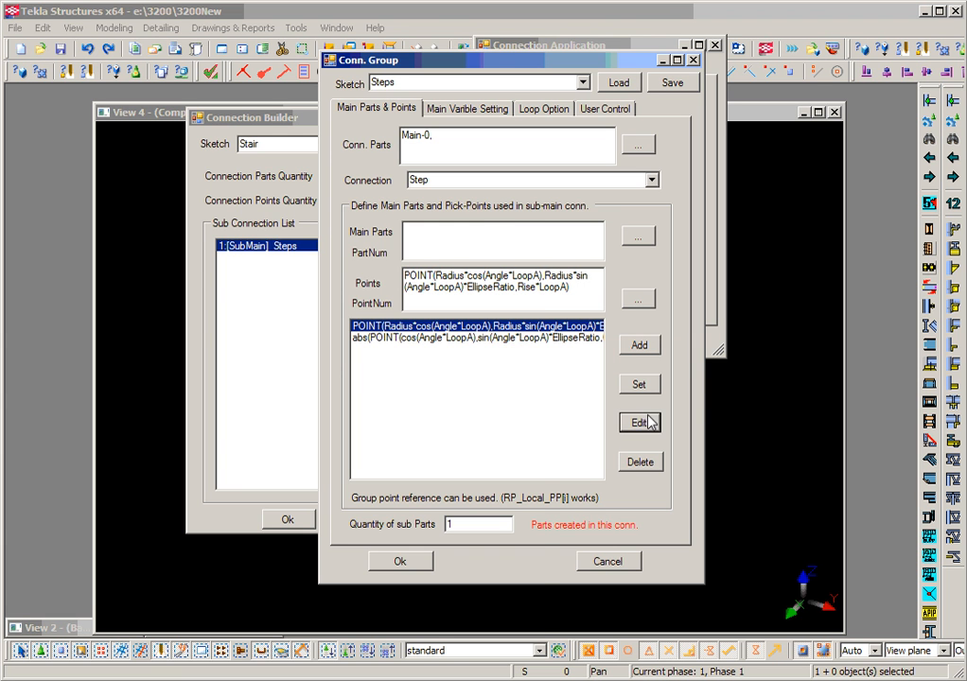
pyautogui.click(640, 301)
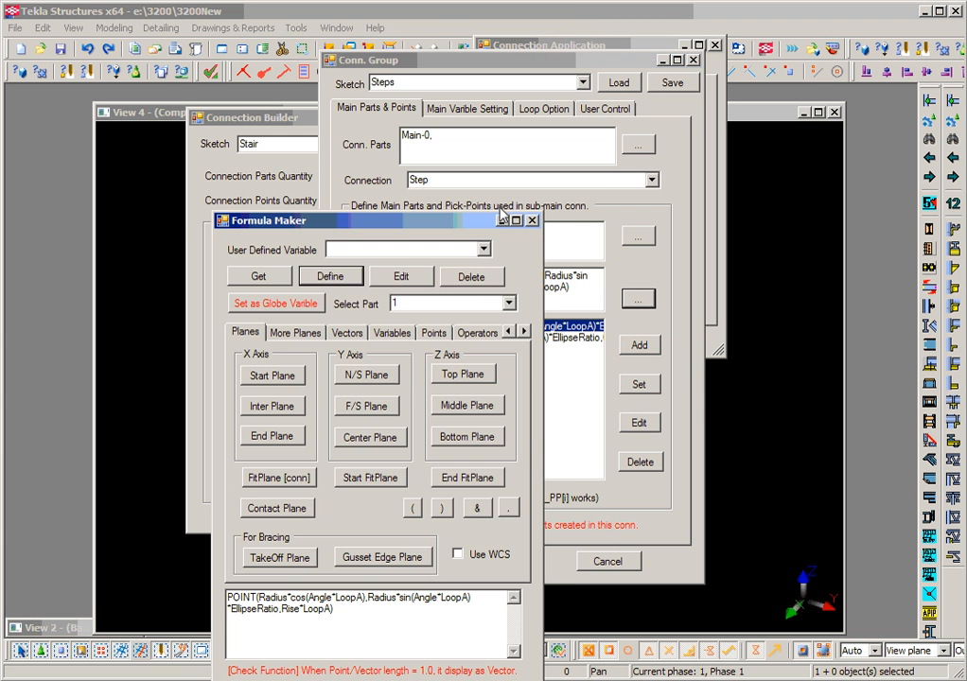
pyautogui.moveTo(447, 223); pyautogui.dragTo(508, 44)
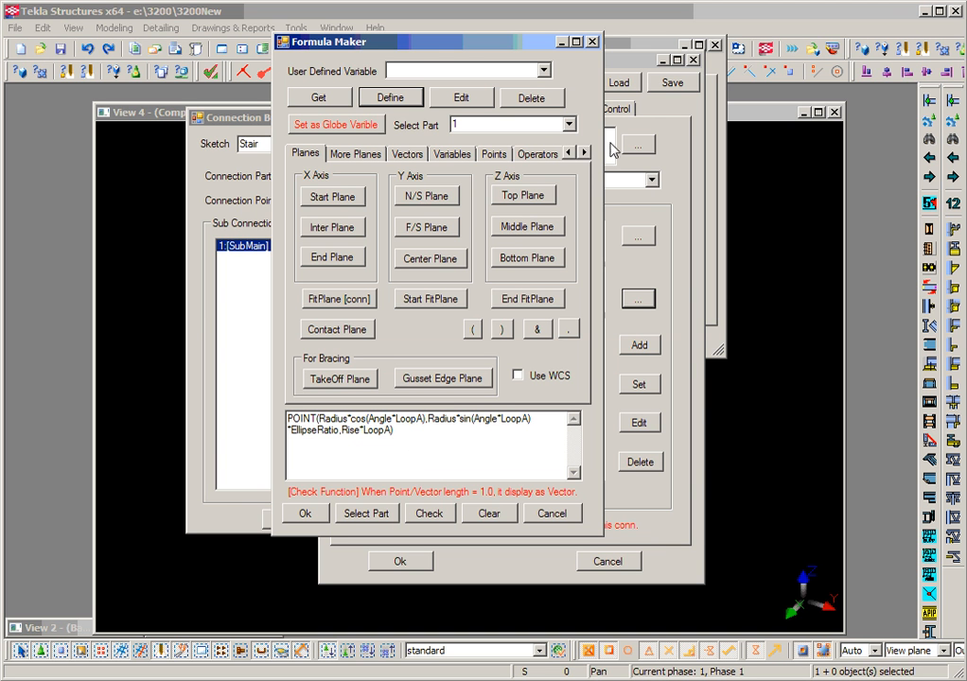
pyautogui.moveTo(421, 41); pyautogui.dragTo(753, 44)
pyautogui.moveTo(856, 54); pyautogui.dragTo(641, 53)
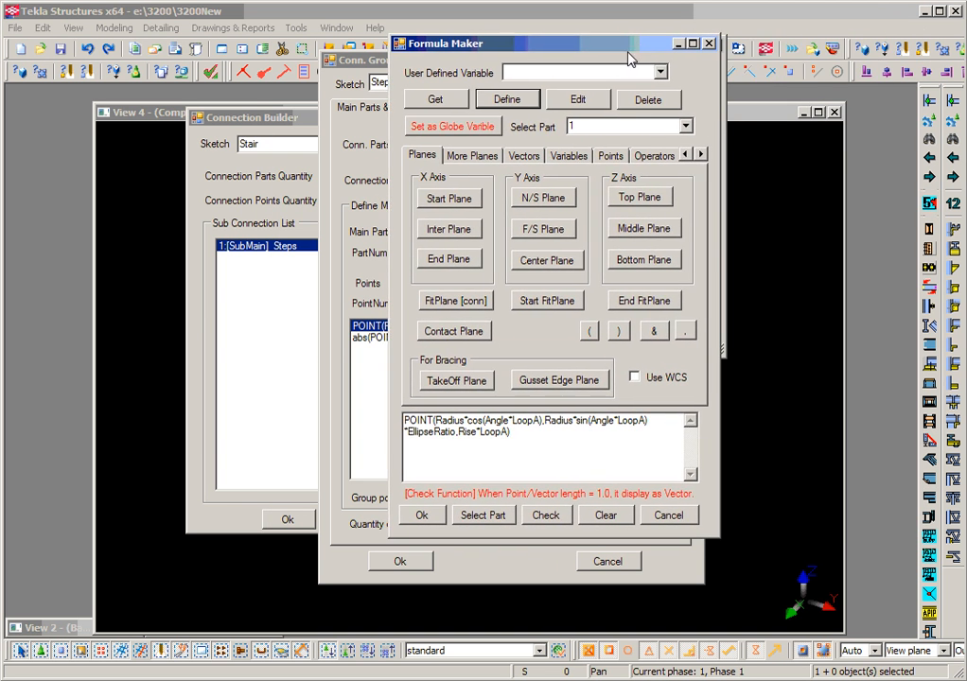
# Step: Examine the Radius*cos(Angle*LoopA) and EllipseRatio terms of the point formula, and close the formula and connection dialogs without saving
pyautogui.click(408, 427)
pyautogui.write('*')
pyautogui.click(438, 422)
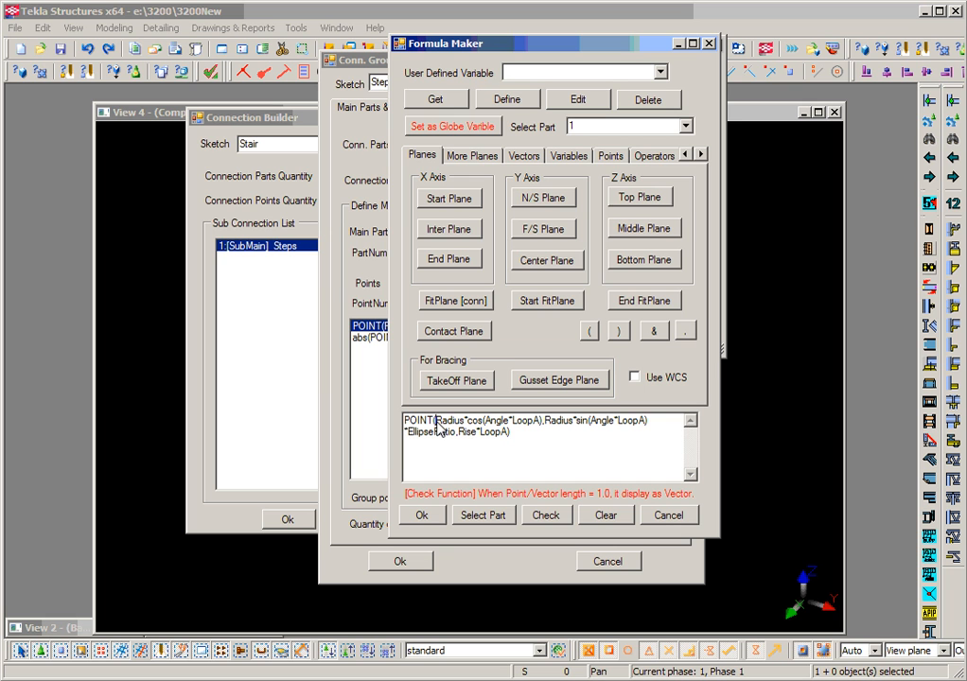
pyautogui.moveTo(437, 423); pyautogui.dragTo(559, 426)
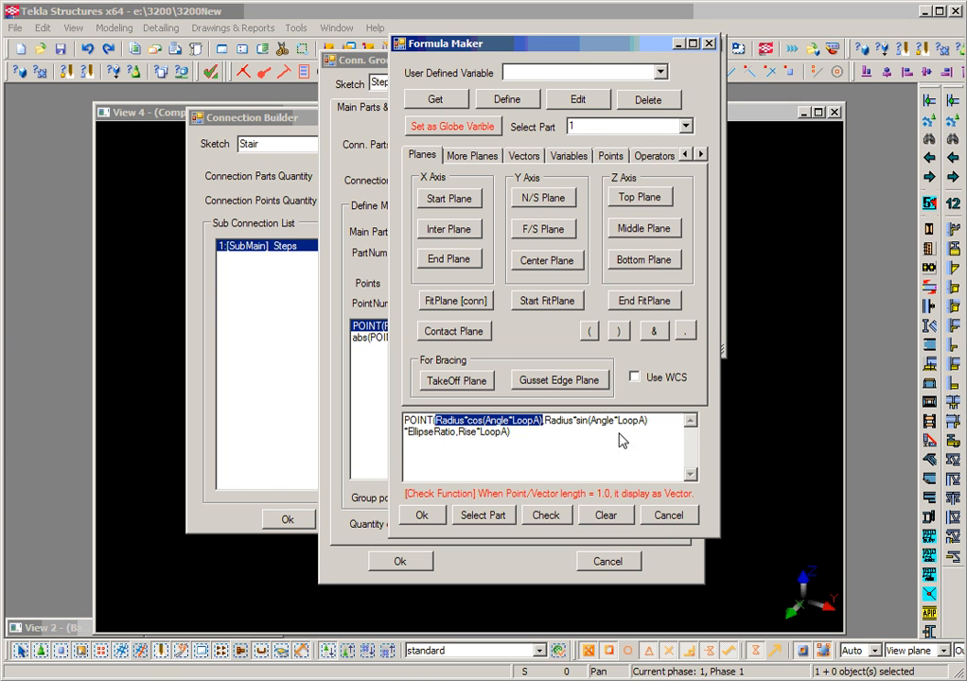
pyautogui.click(409, 431)
pyautogui.moveTo(409, 432); pyautogui.dragTo(457, 433)
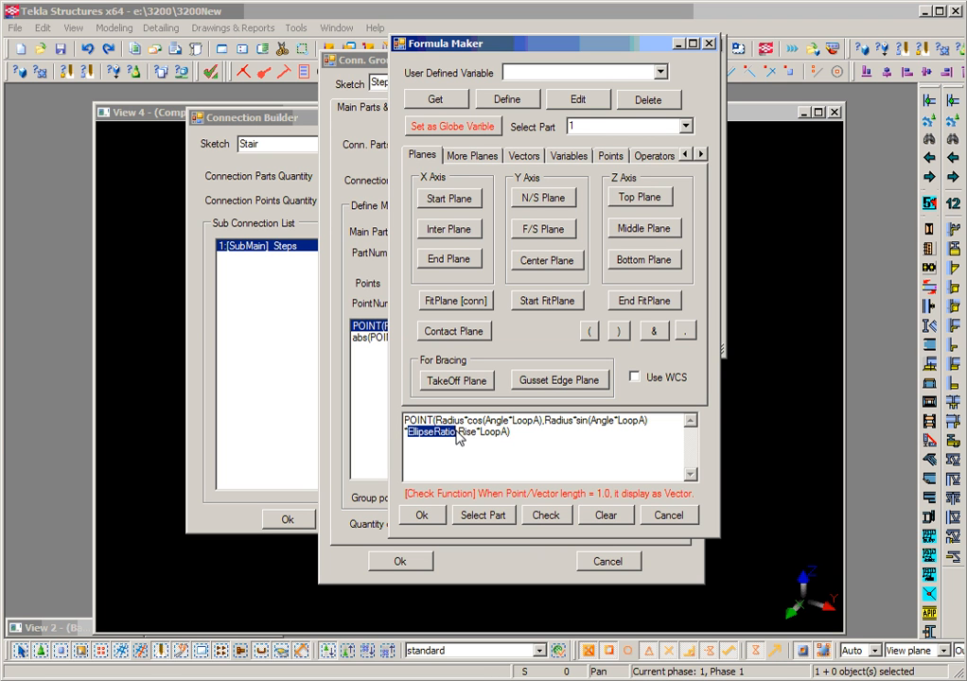
pyautogui.click(676, 515)
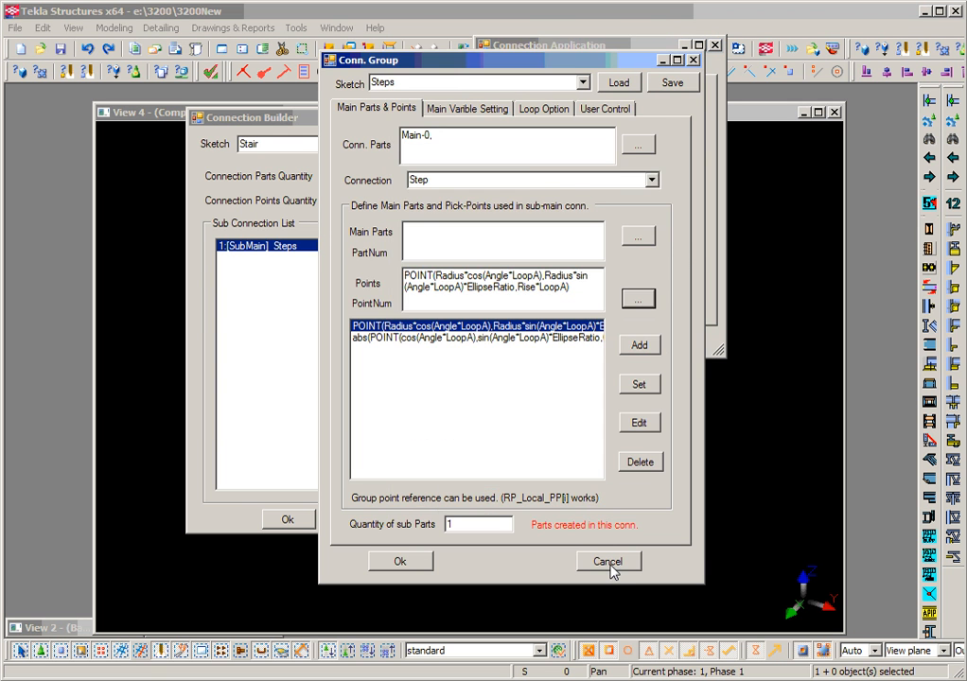
pyautogui.click(615, 561)
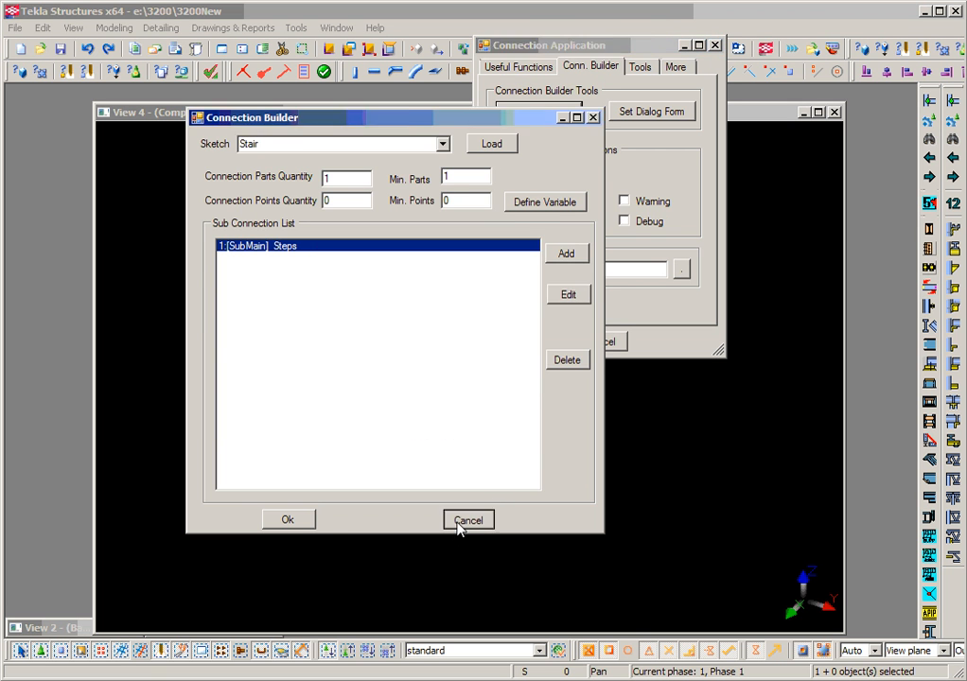
pyautogui.click(460, 522)
pyautogui.click(579, 343)
# Step: Create the default views of the spiral stair component
pyautogui.scroll(2, 527, 430)
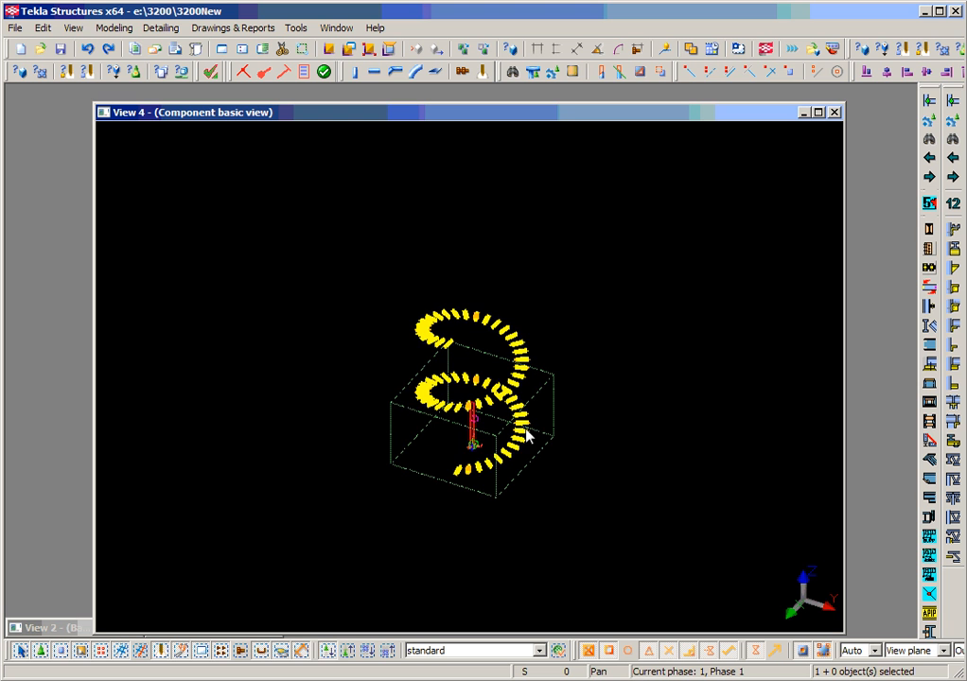
pyautogui.scroll(4, 528, 428)
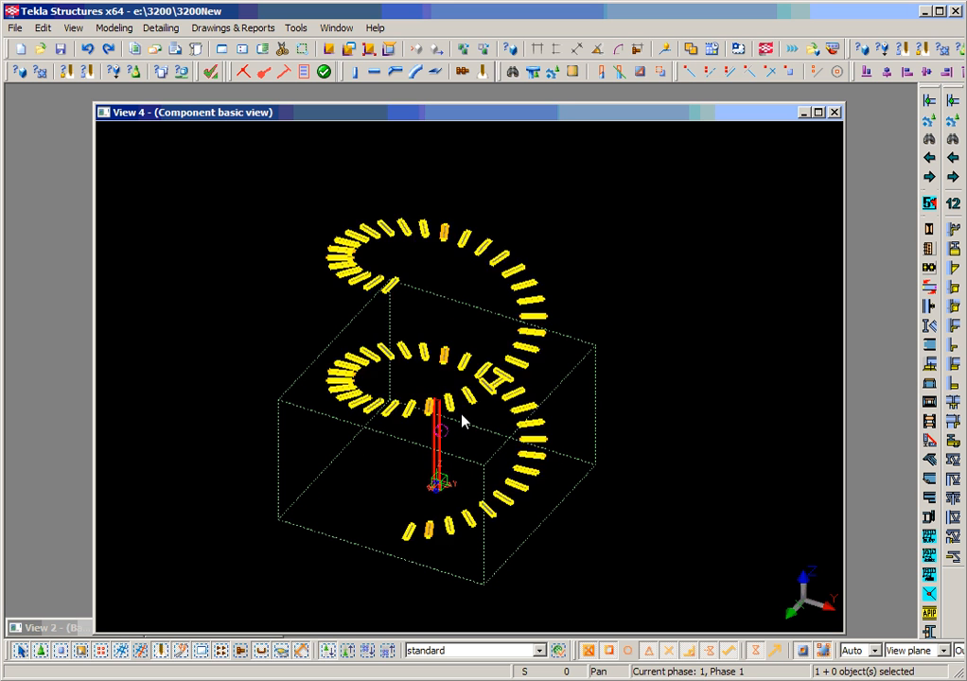
pyautogui.rightClick(505, 382)
pyautogui.moveTo(579, 652)
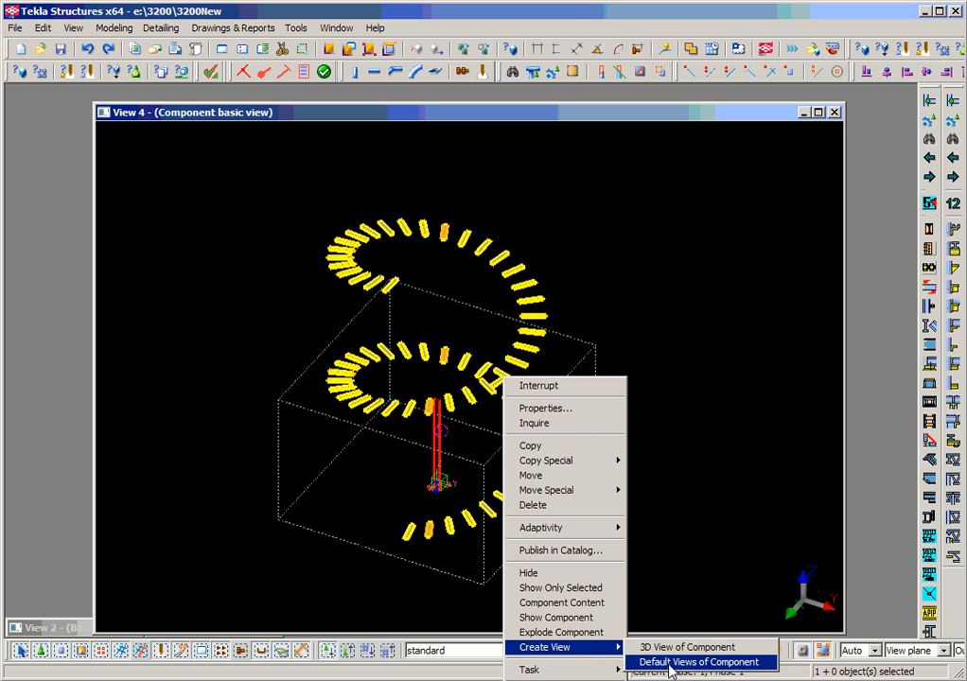
pyautogui.click(670, 662)
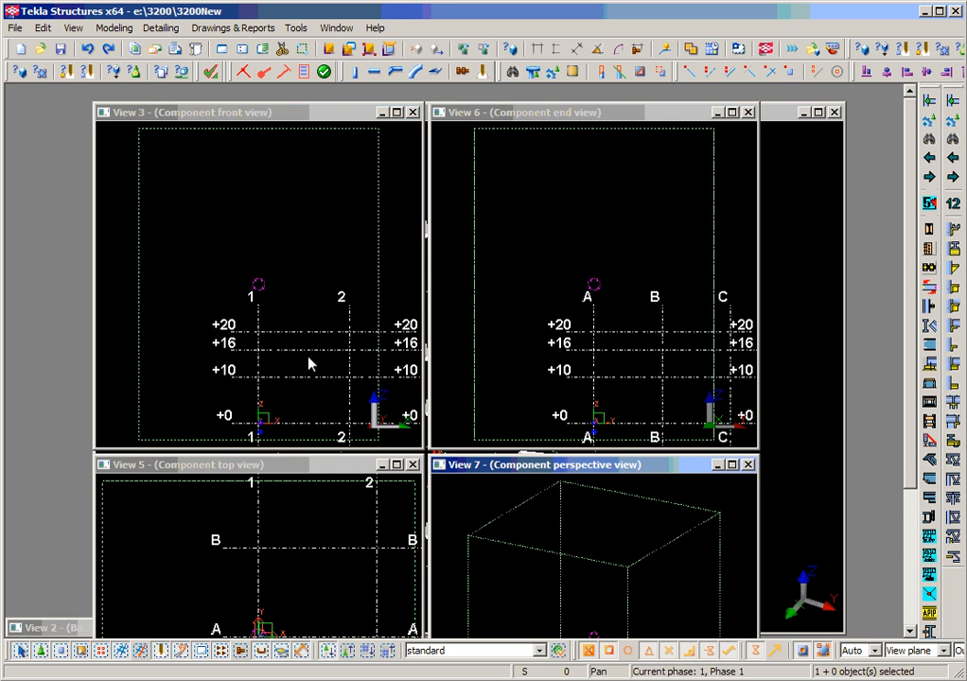
# Step: Close the component front view, and reposition and enlarge the component top view to show the full ring of steps
pyautogui.moveTo(303, 360); pyautogui.dragTo(304, 277, button='middle')
pyautogui.click(412, 112)
pyautogui.moveTo(308, 467); pyautogui.dragTo(275, 126)
pyautogui.click(306, 252)
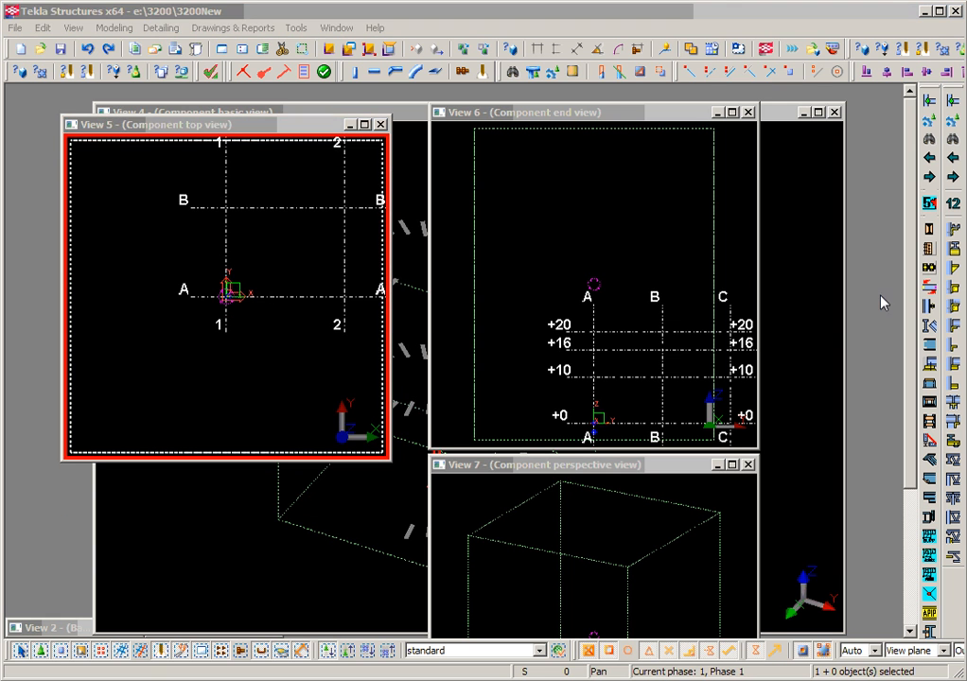
pyautogui.rightClick(316, 256)
pyautogui.press('Escape')
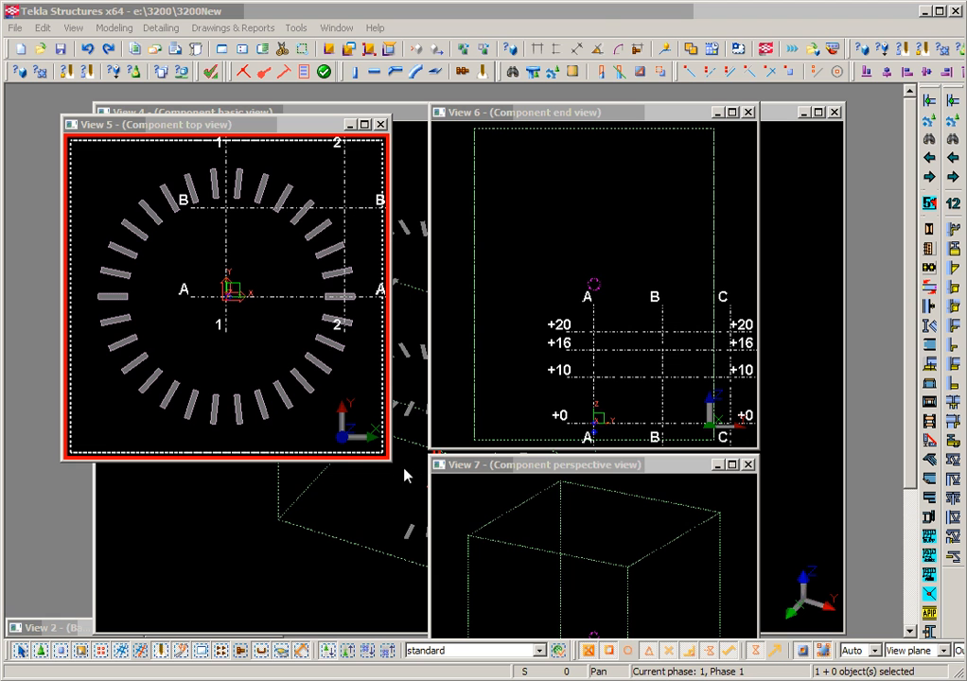
pyautogui.moveTo(393, 470); pyautogui.dragTo(691, 593)
pyautogui.scroll(2, 438, 419)
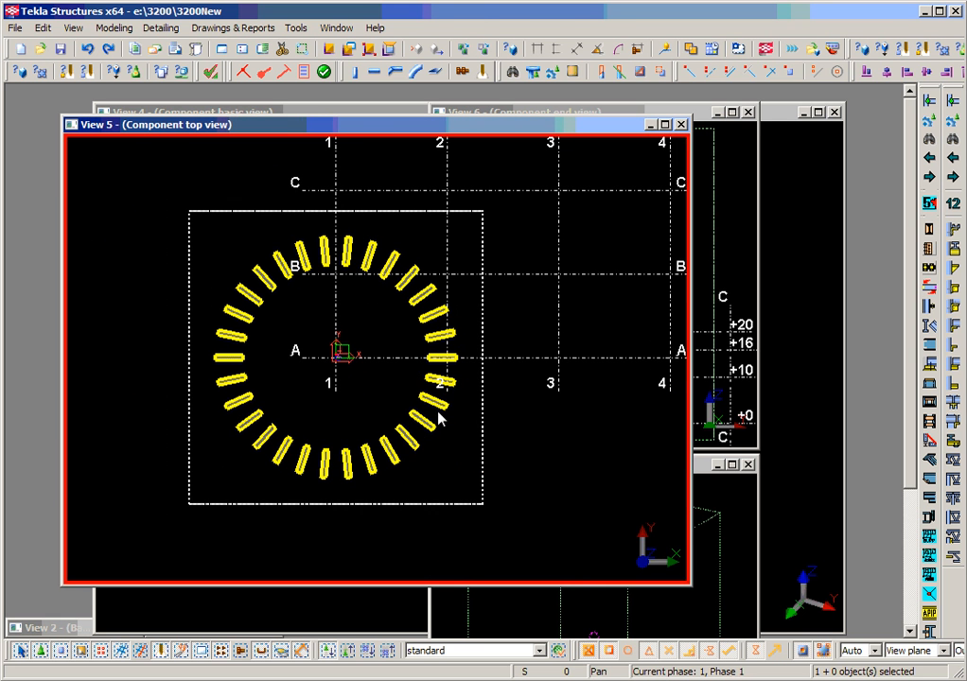
# Step: Set the stair's EllipseRatio to 0.5 and apply the modification to the component
pyautogui.doubleClick(438, 419)
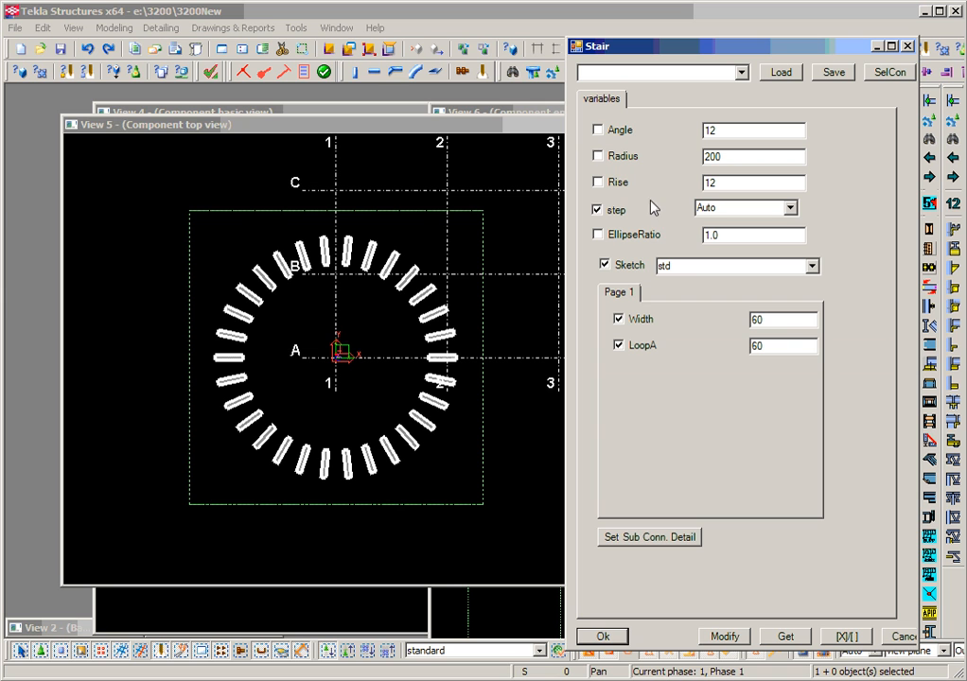
pyautogui.moveTo(732, 242); pyautogui.dragTo(679, 242)
pyautogui.write('0.56')
pyautogui.press('BackSpace')
pyautogui.click(728, 636)
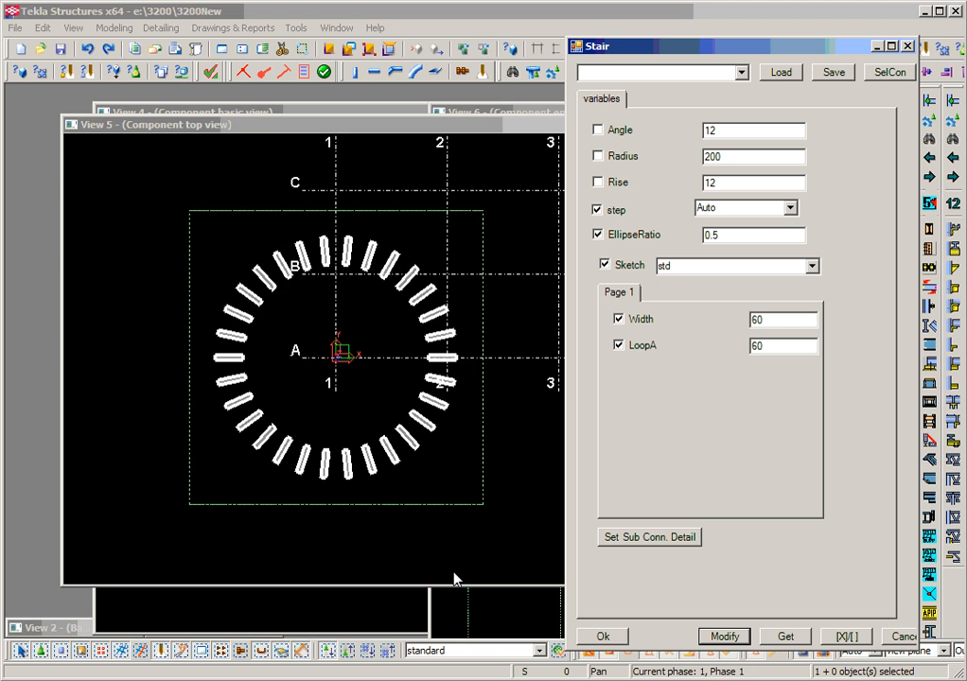
# Step: Examine the spacing and direction of the steps in the component top view and close the Stair dialog
pyautogui.scroll(2, 397, 428)
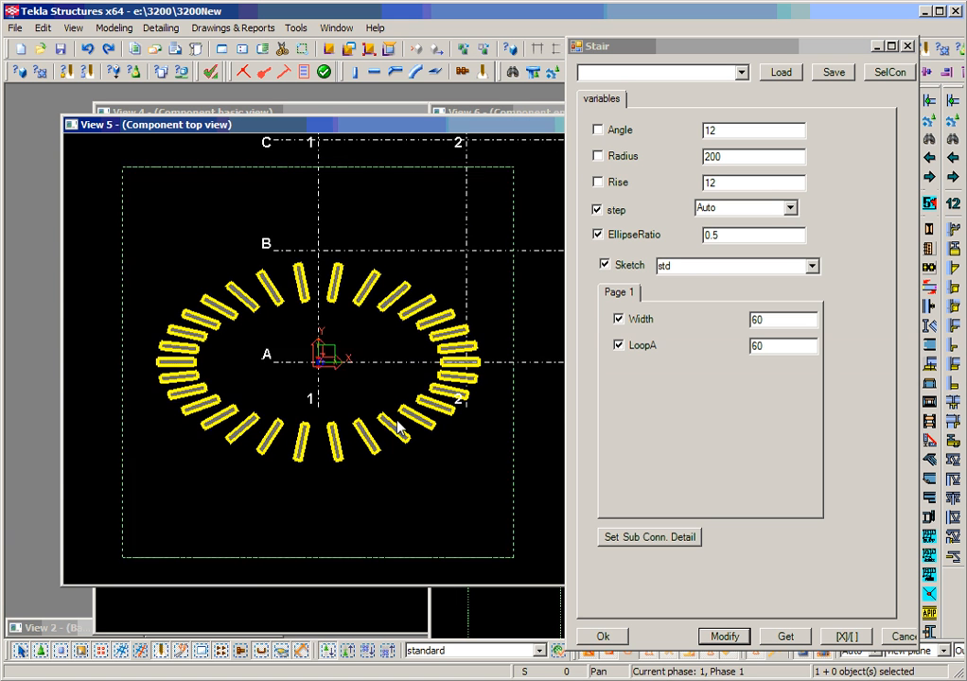
pyautogui.scroll(1, 395, 425)
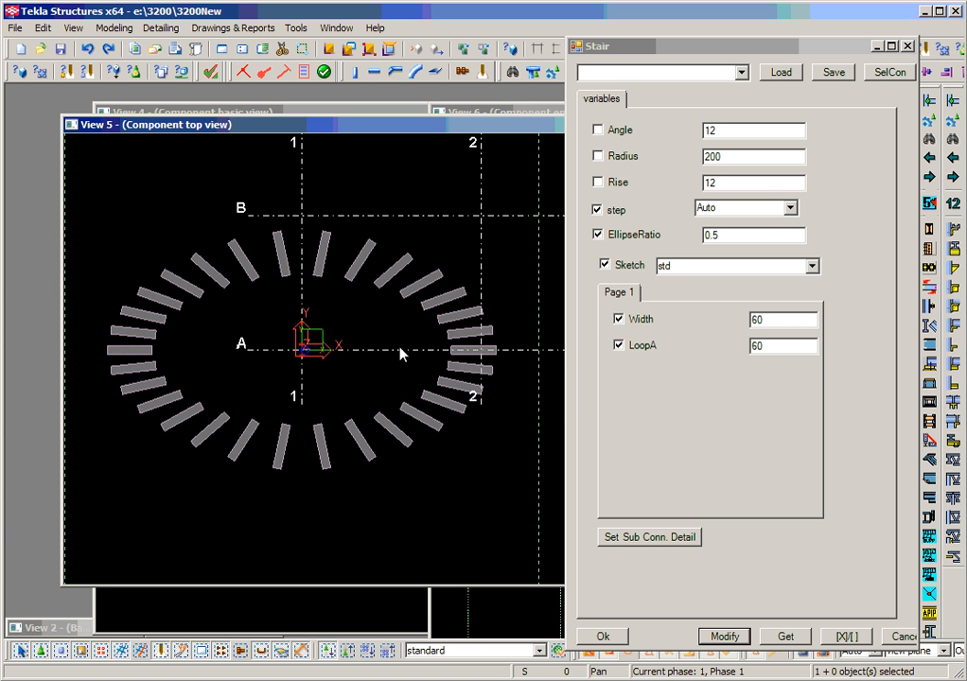
pyautogui.scroll(2, 276, 362)
pyautogui.scroll(3, 255, 363)
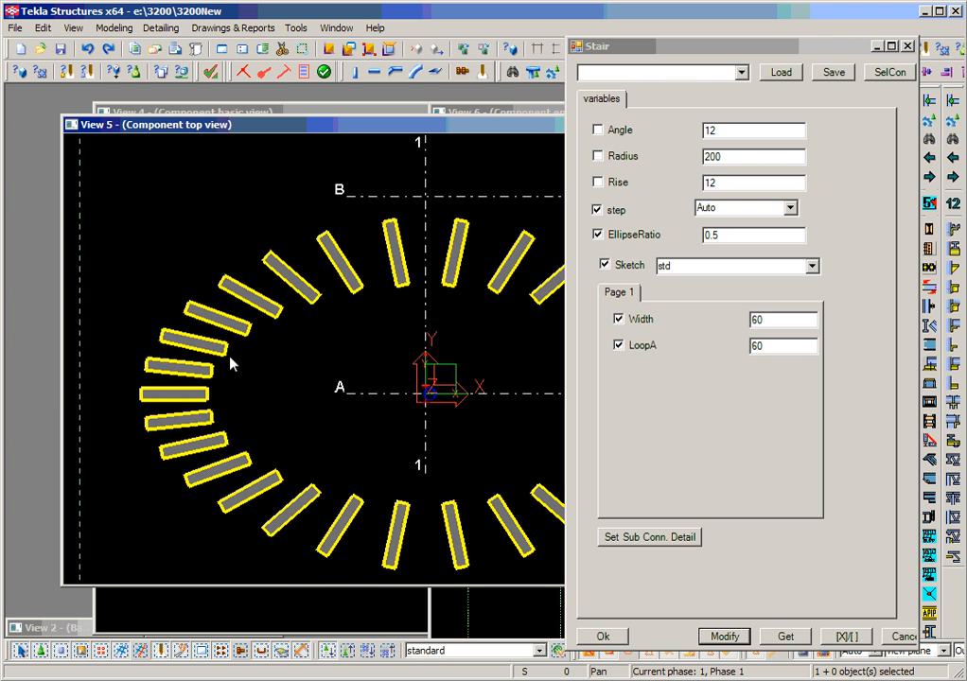
pyautogui.moveTo(274, 311); pyautogui.dragTo(234, 316, button='middle')
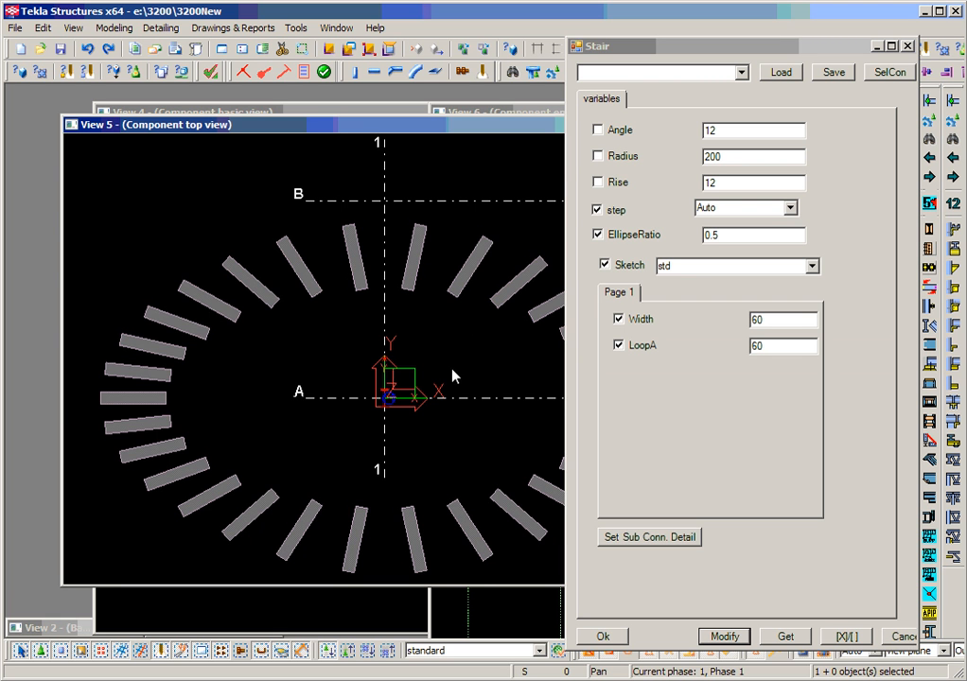
pyautogui.scroll(-2, 395, 353)
pyautogui.moveTo(406, 347); pyautogui.dragTo(381, 323, button='middle')
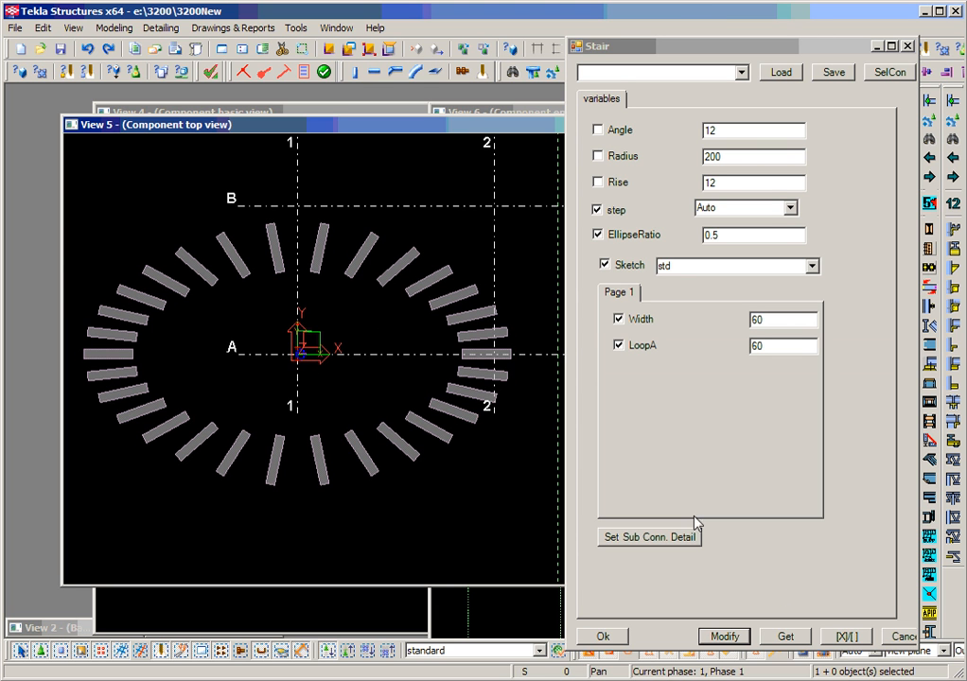
pyautogui.click(904, 639)
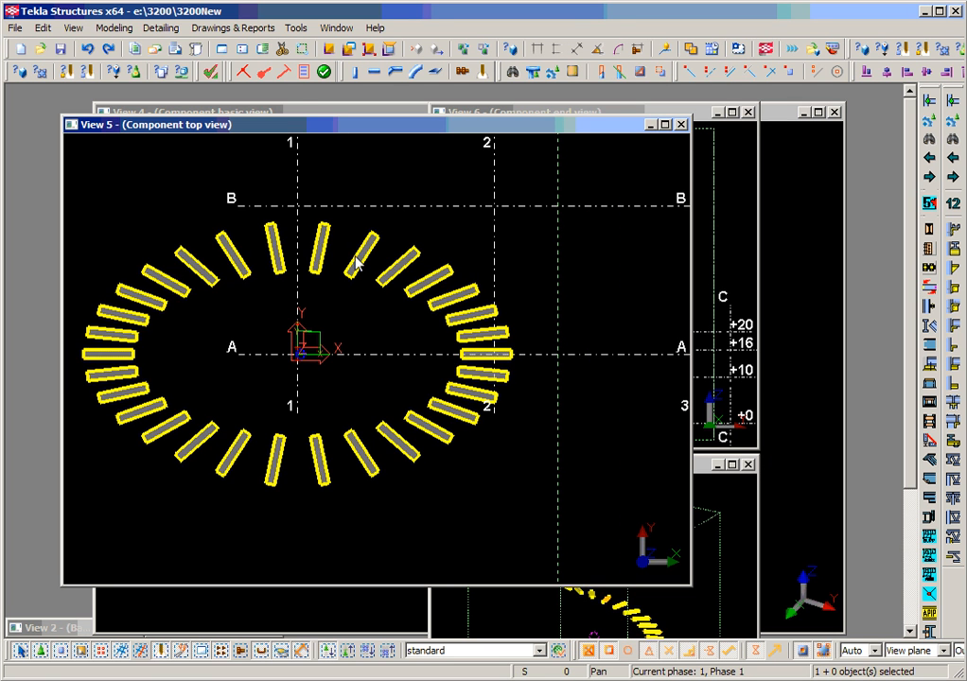
# Step: Open the Connection Builder from the Connection Application, placing its window clear of the steps in the top view
pyautogui.click(303, 72)
pyautogui.moveTo(186, 49); pyautogui.dragTo(678, 55)
pyautogui.click(649, 74)
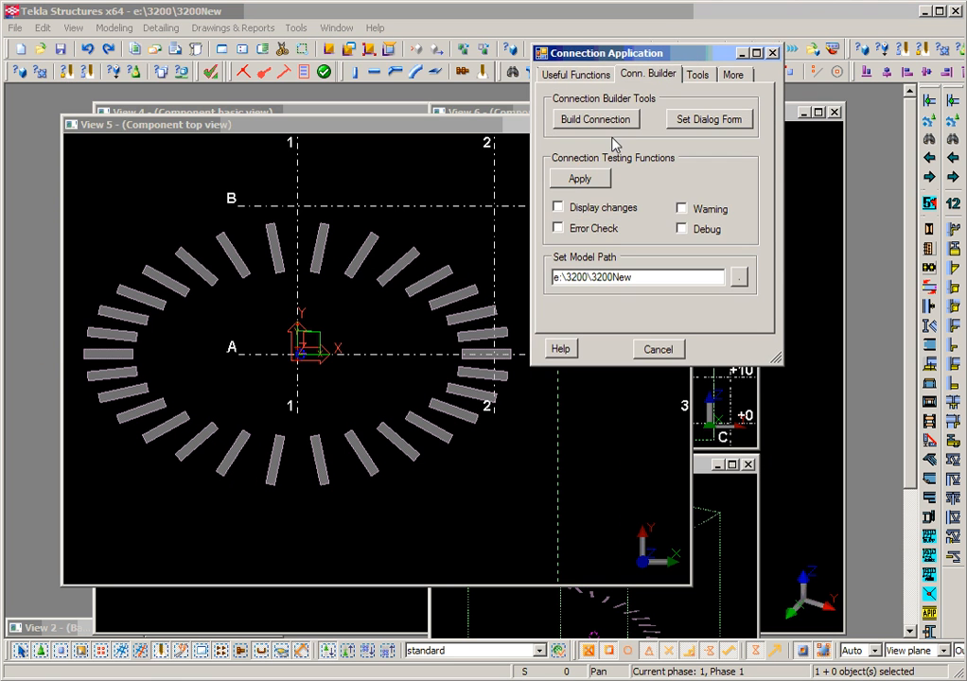
pyautogui.click(600, 123)
pyautogui.moveTo(391, 69); pyautogui.dragTo(792, 62)
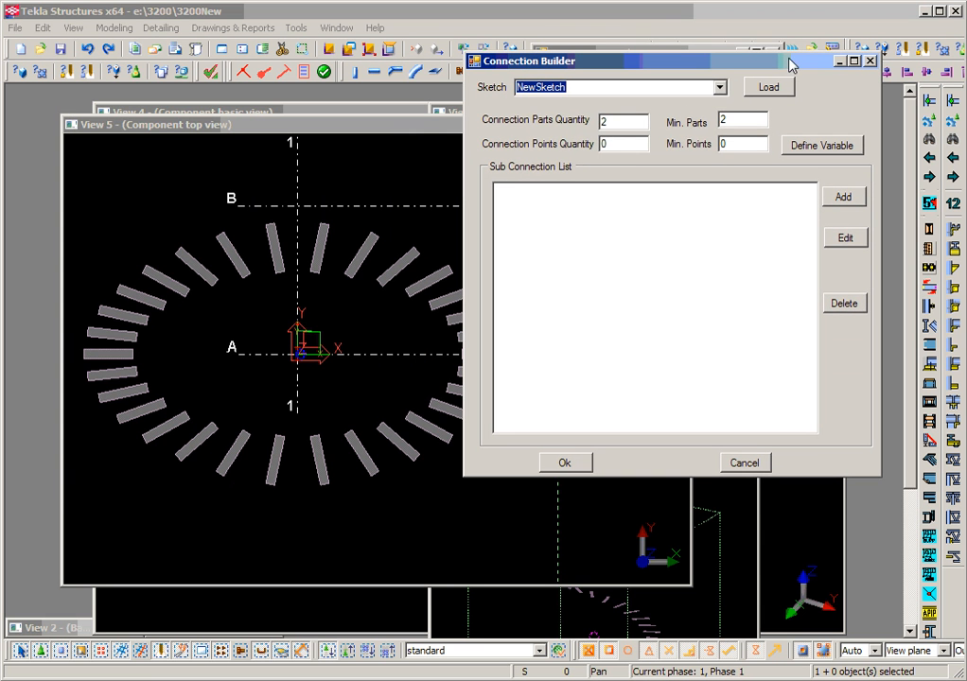
# Step: Load the Stair sketch and open its Steps sub connection for editing beside the top view
pyautogui.click(719, 88)
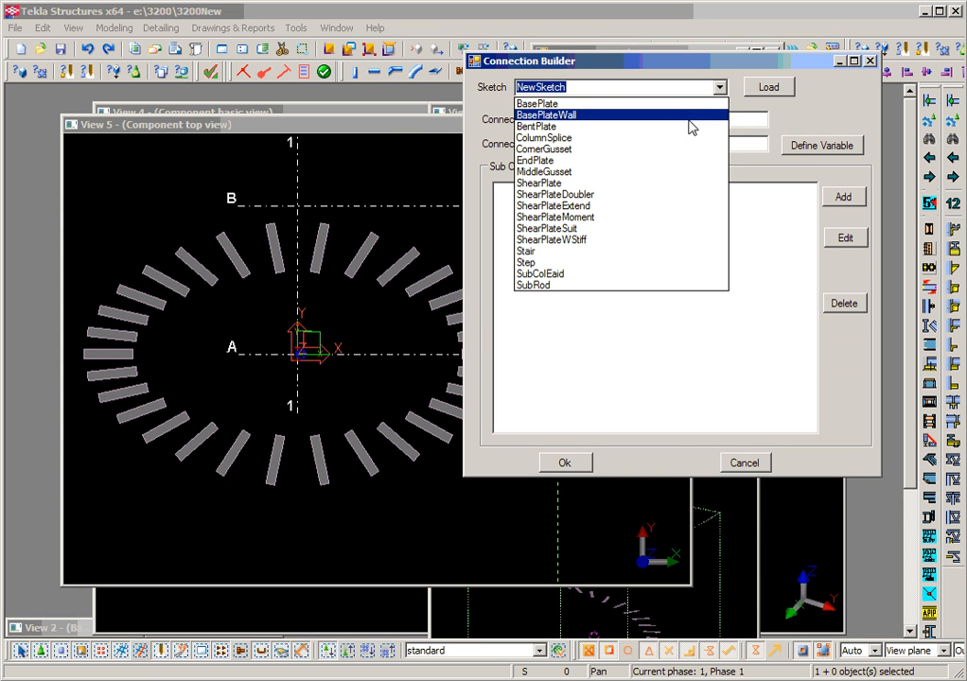
pyautogui.click(669, 251)
pyautogui.click(768, 88)
pyautogui.click(551, 191)
pyautogui.click(857, 237)
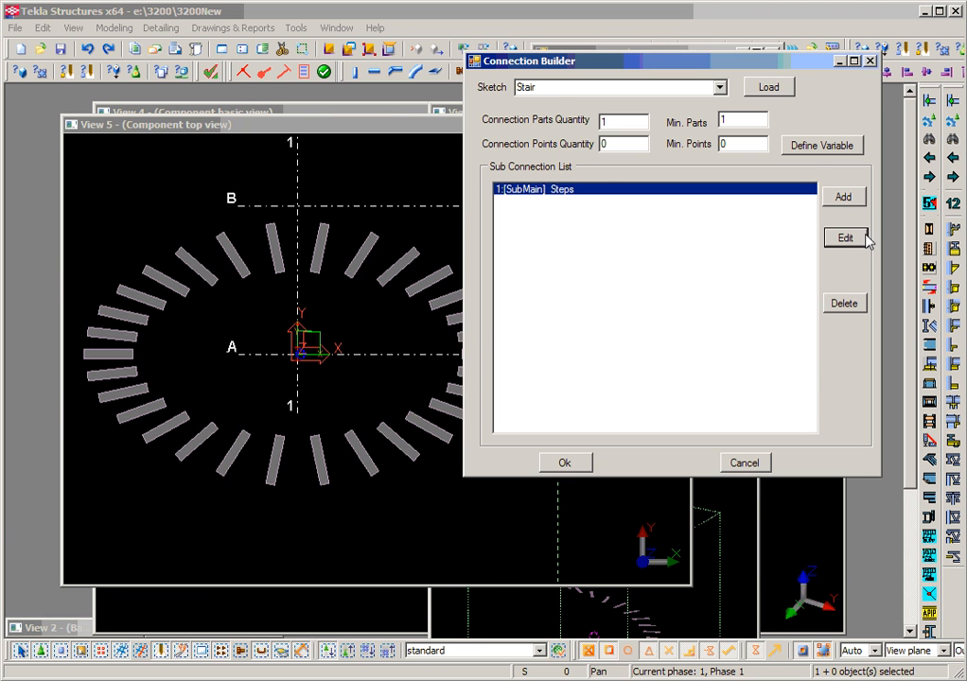
pyautogui.moveTo(283, 88); pyautogui.dragTo(665, 59)
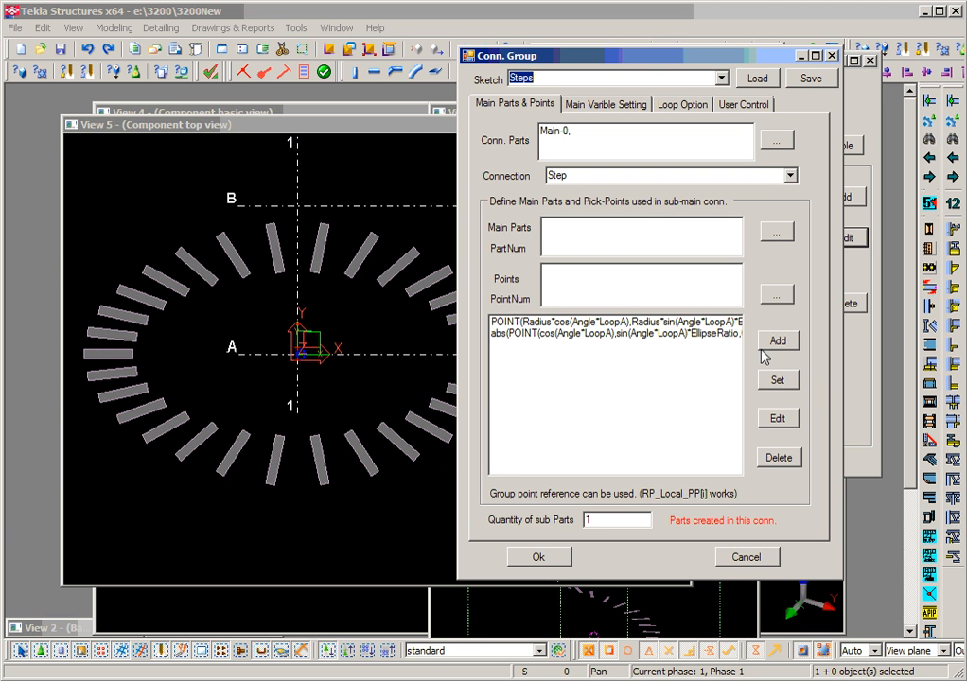
# Step: Open the second point formula of the Steps group, the abs(POINT(...)) expression, in the Formula Maker
pyautogui.click(689, 333)
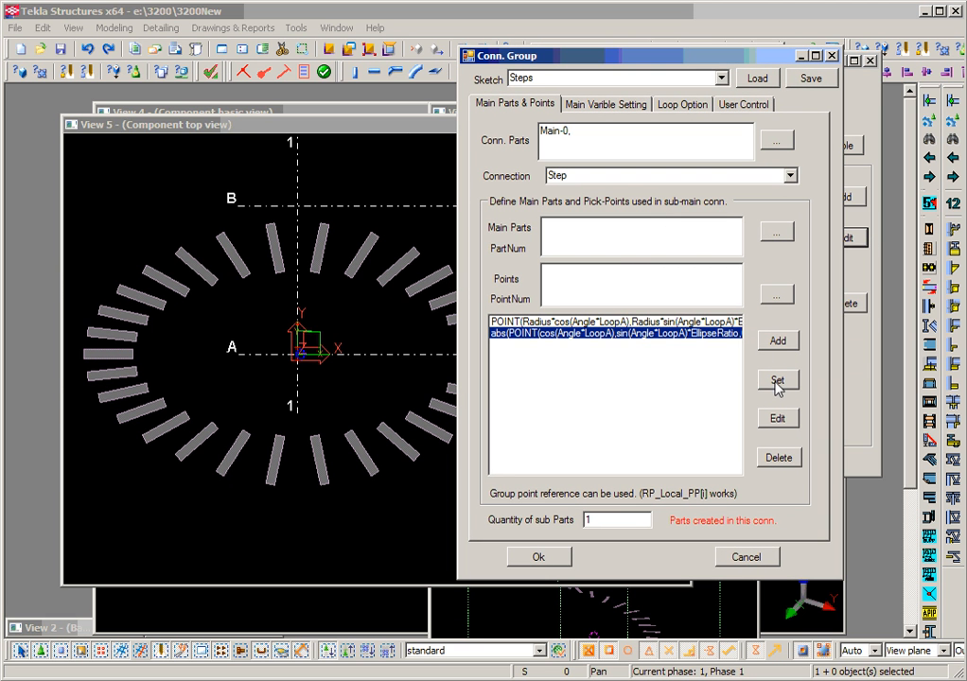
pyautogui.click(777, 418)
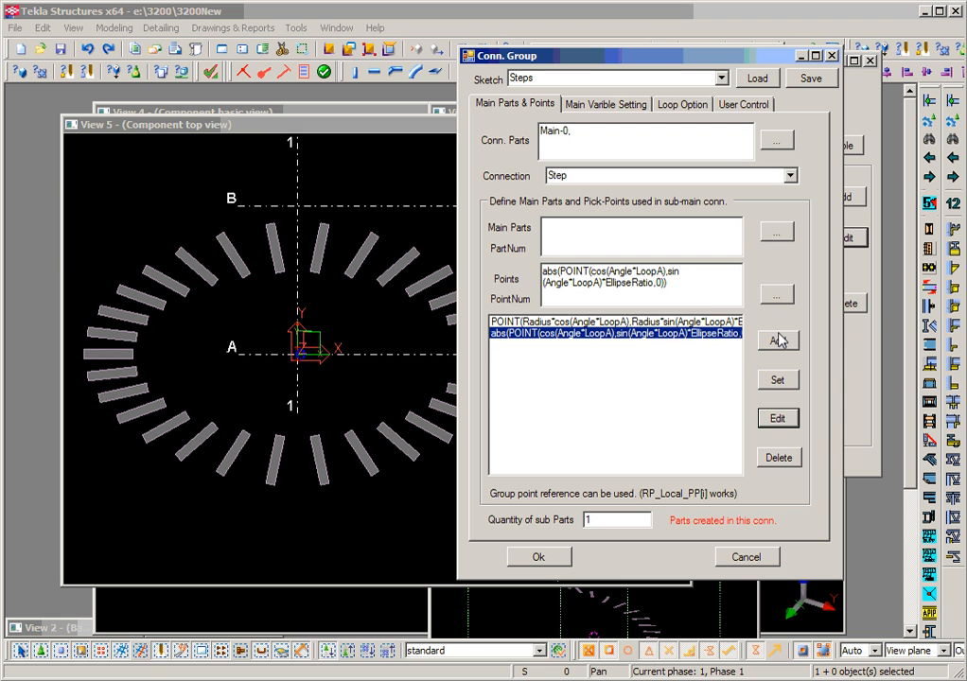
pyautogui.click(781, 298)
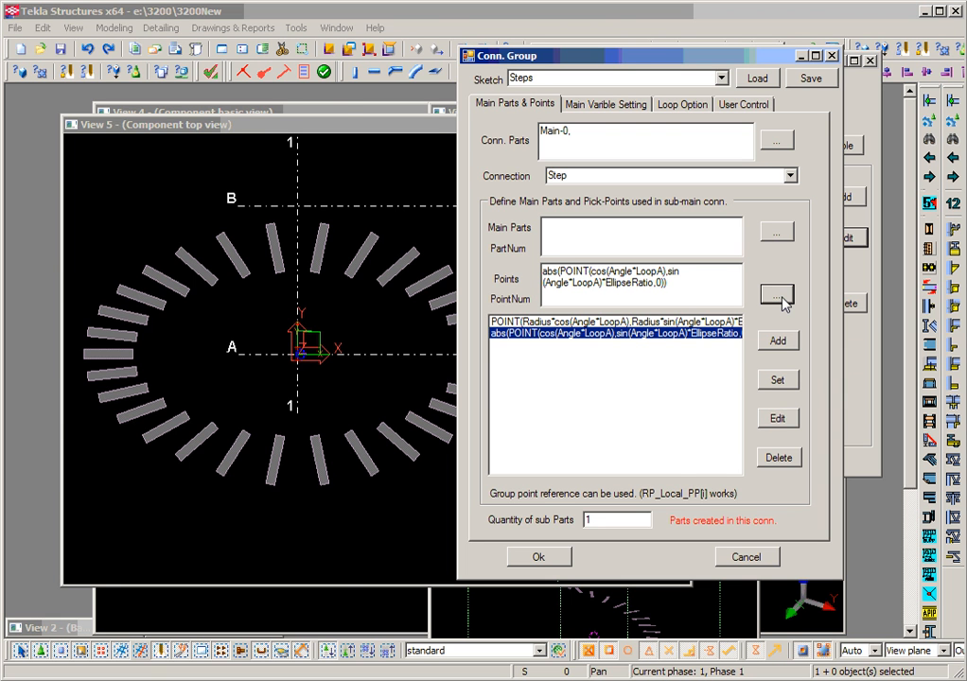
pyautogui.moveTo(267, 87); pyautogui.dragTo(627, 49)
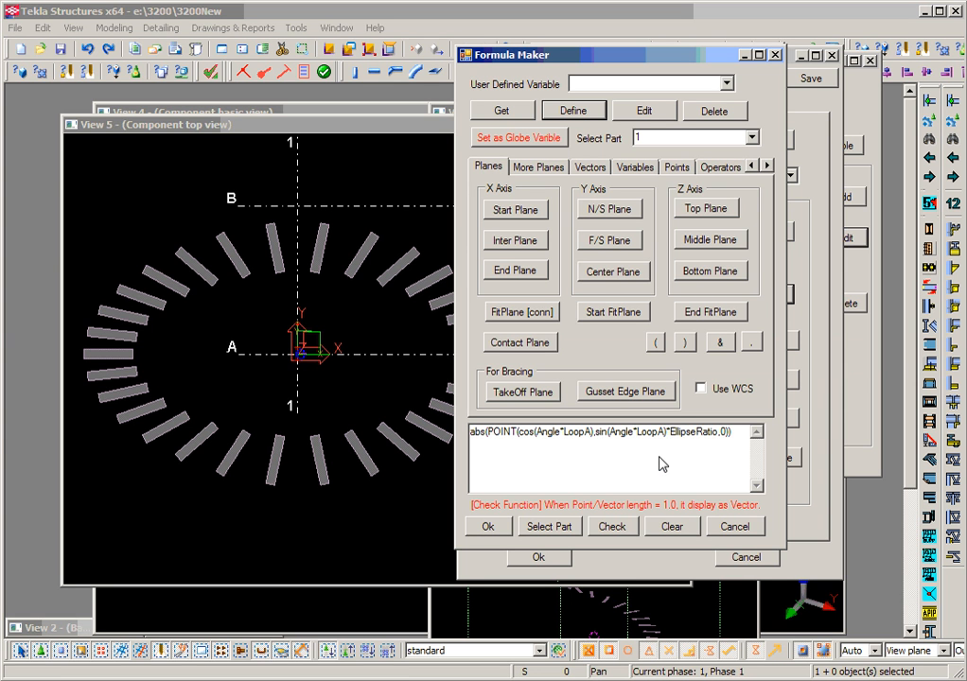
# Step: Change the formula to abs(POINT(cos(Angle*LoopA)*EllipseRatio,sin(Angle*LoopA),0)), update the Steps point list with it and accept the Stair sketch changes
pyautogui.moveTo(668, 434); pyautogui.dragTo(714, 441)
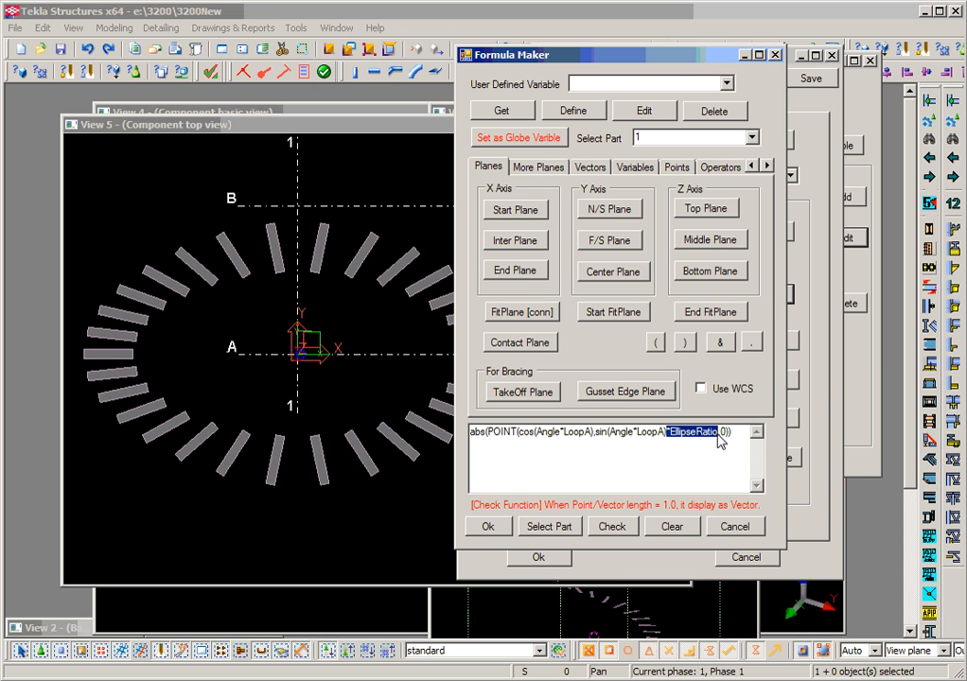
pyautogui.press('Delete')
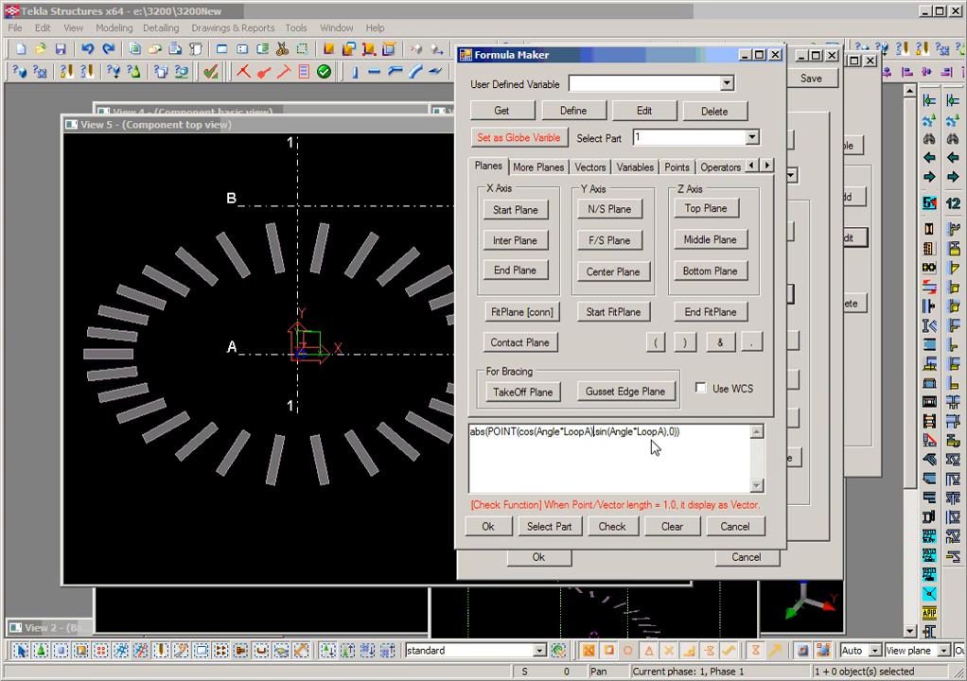
pyautogui.write('*EllipseRatio')
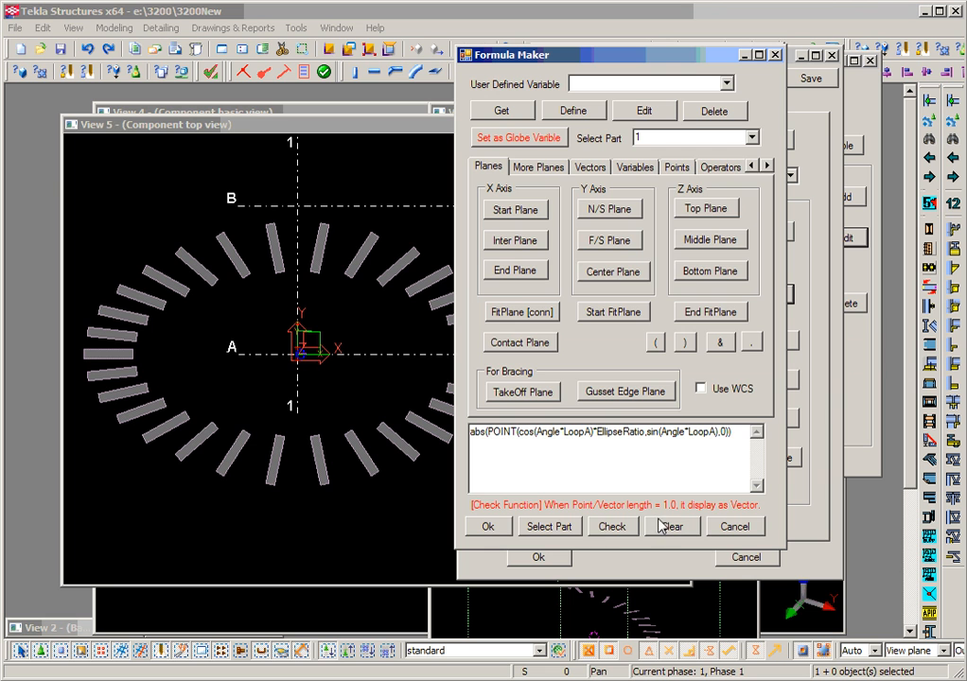
pyautogui.click(489, 527)
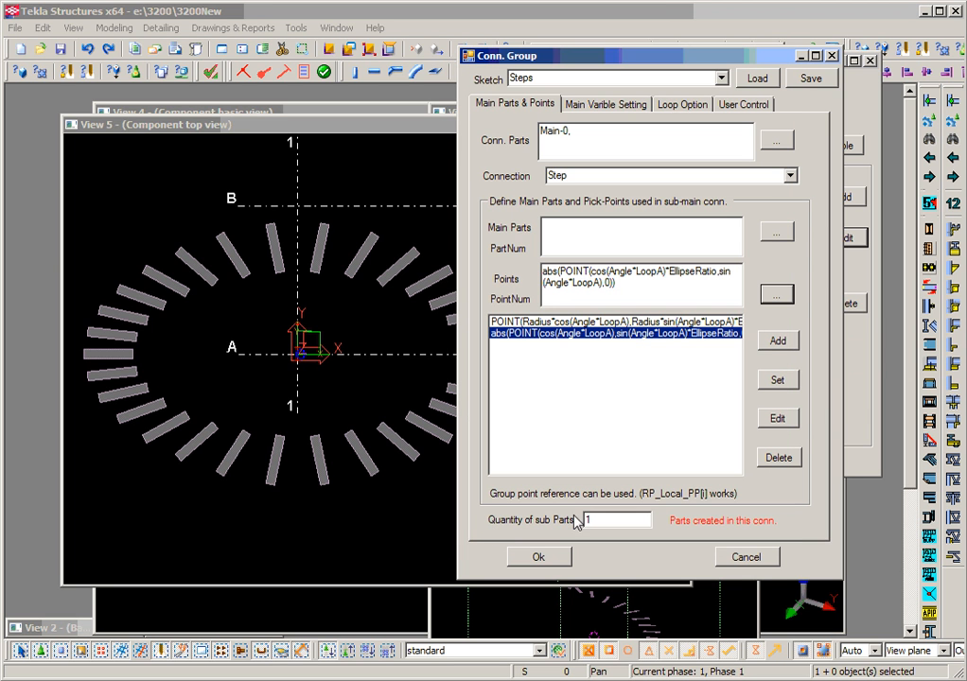
pyautogui.click(791, 385)
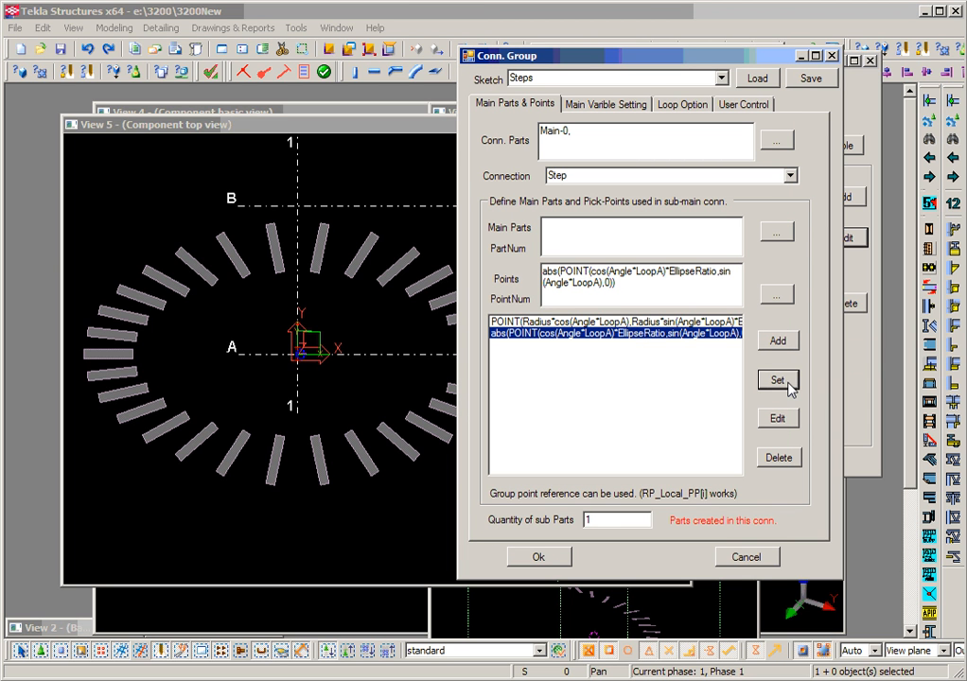
pyautogui.click(555, 557)
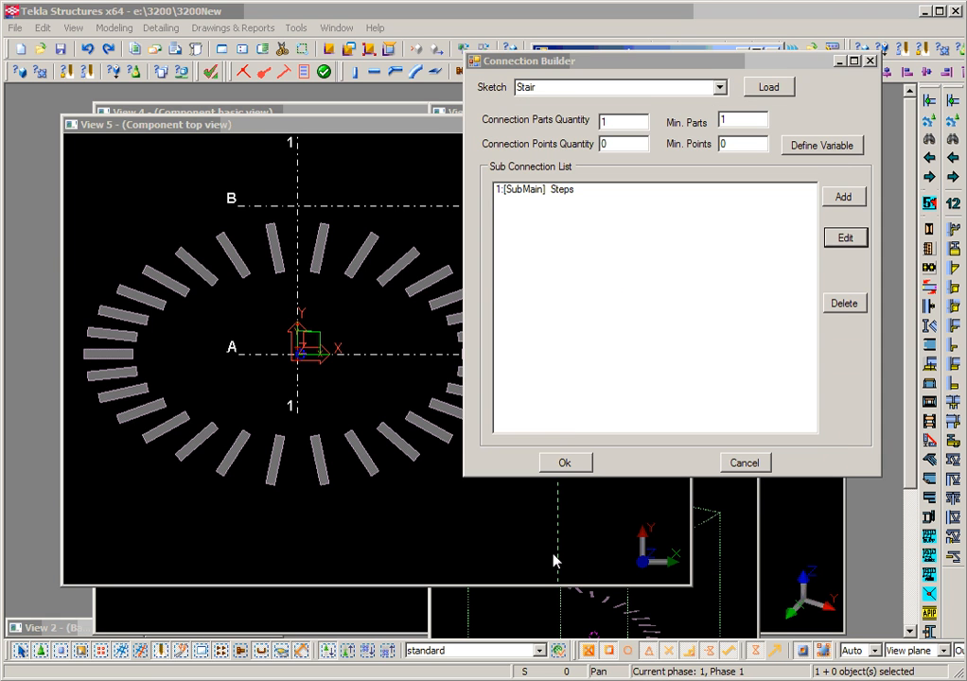
pyautogui.click(564, 464)
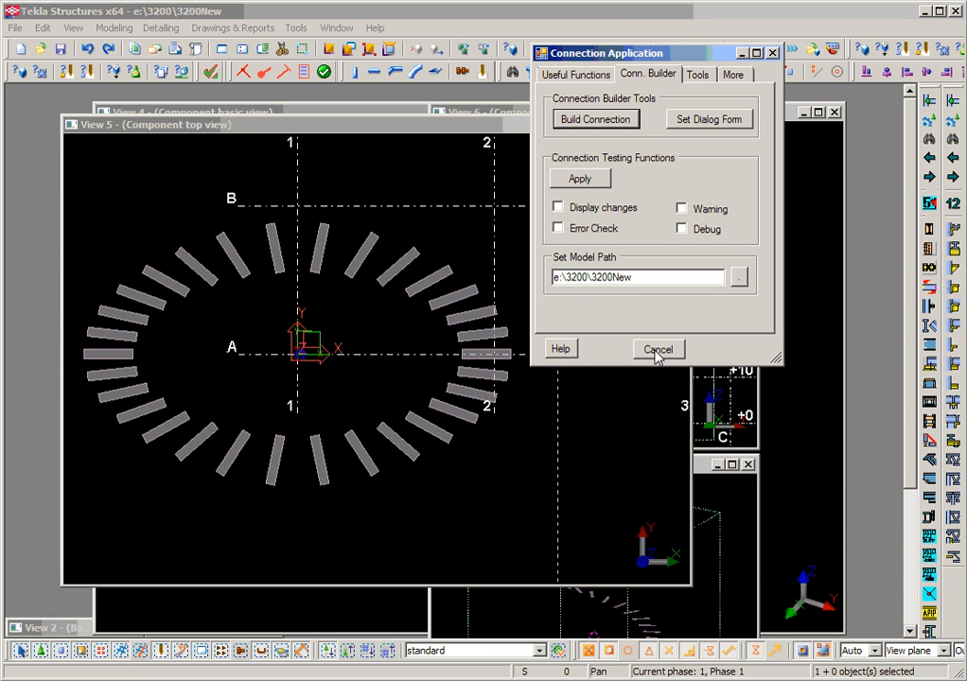
# Step: Close the Connection Application and regenerate the stair from its Stair dialog with the revised formula, checking the steps before closing the dialog
pyautogui.click(663, 351)
pyautogui.doubleClick(450, 435)
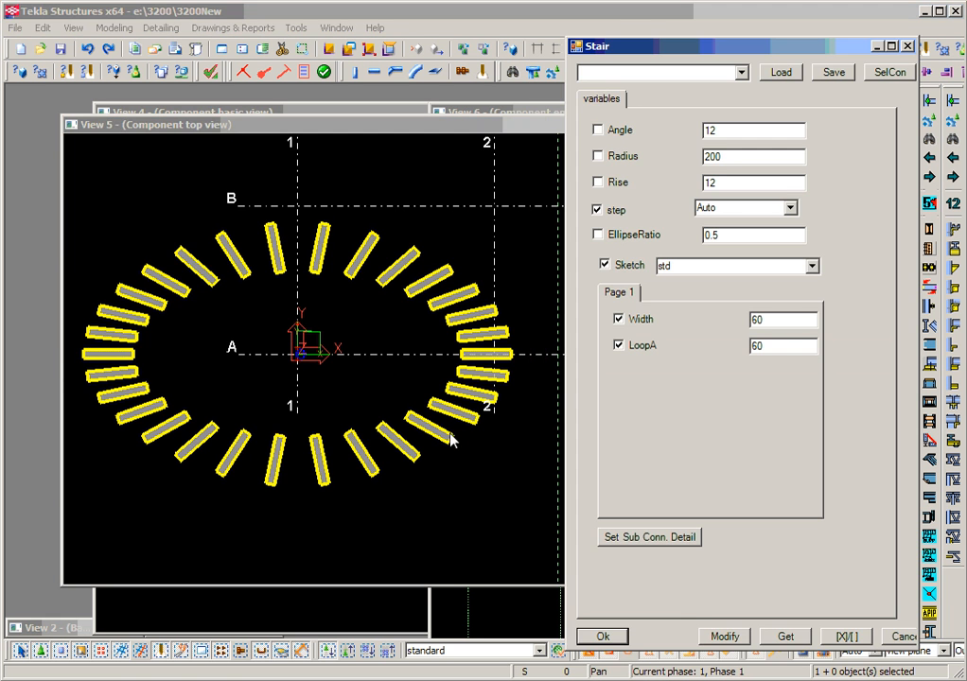
pyautogui.click(725, 636)
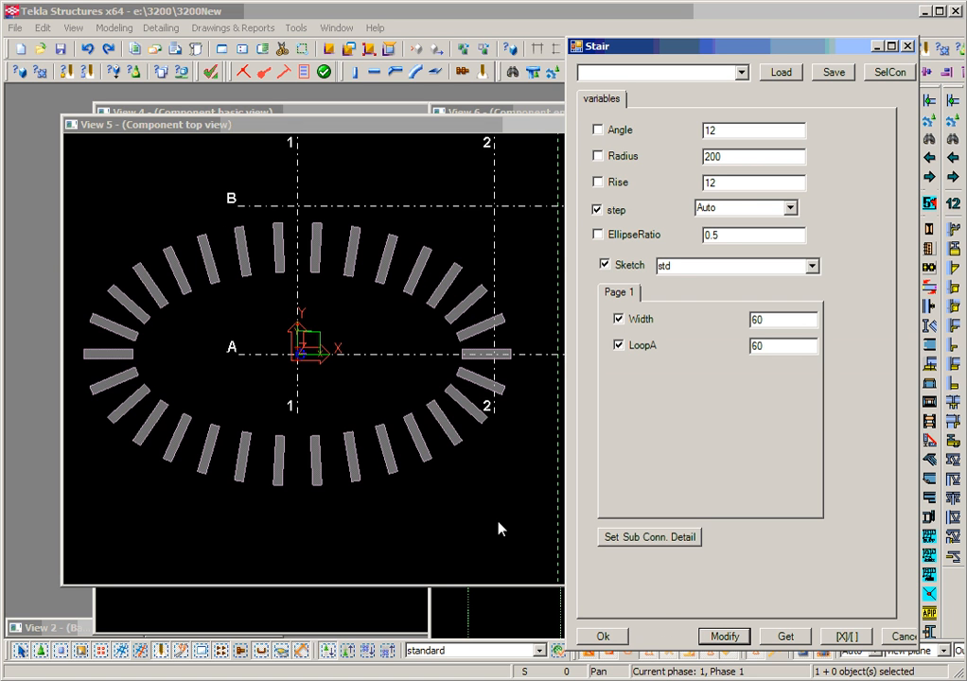
pyautogui.scroll(-1, 508, 490)
pyautogui.moveTo(505, 493); pyautogui.dragTo(504, 464, button='middle')
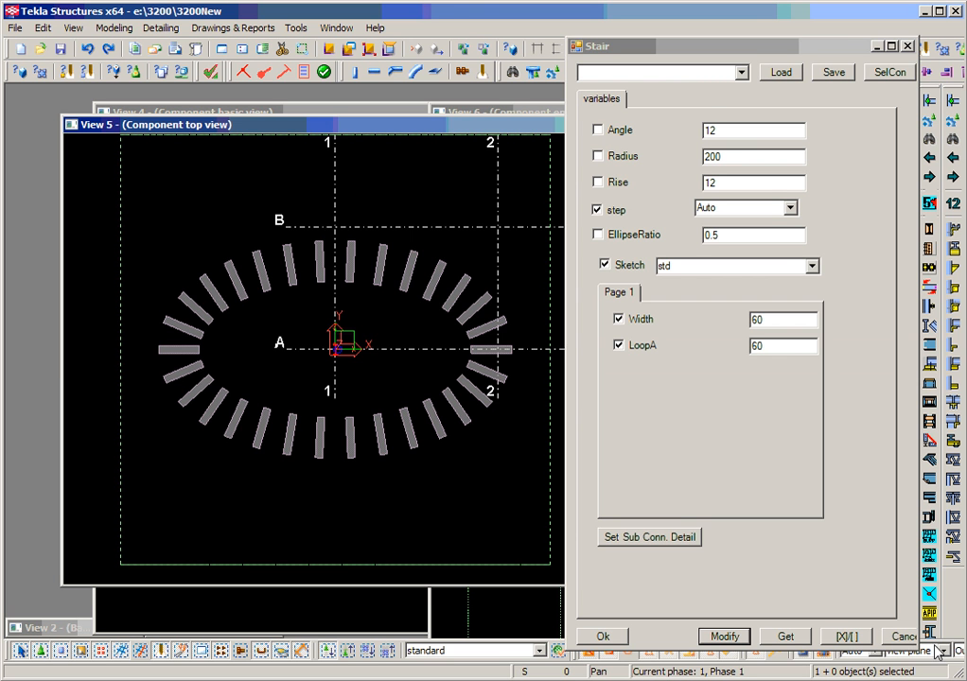
pyautogui.click(907, 638)
# Step: Switch the component top view to 3D, pick a rotation point near the stair and orbit to examine the elliptical spiral from the side
pyautogui.scroll(-3, 340, 409)
pyautogui.moveTo(339, 408); pyautogui.dragTo(422, 448, button='middle')
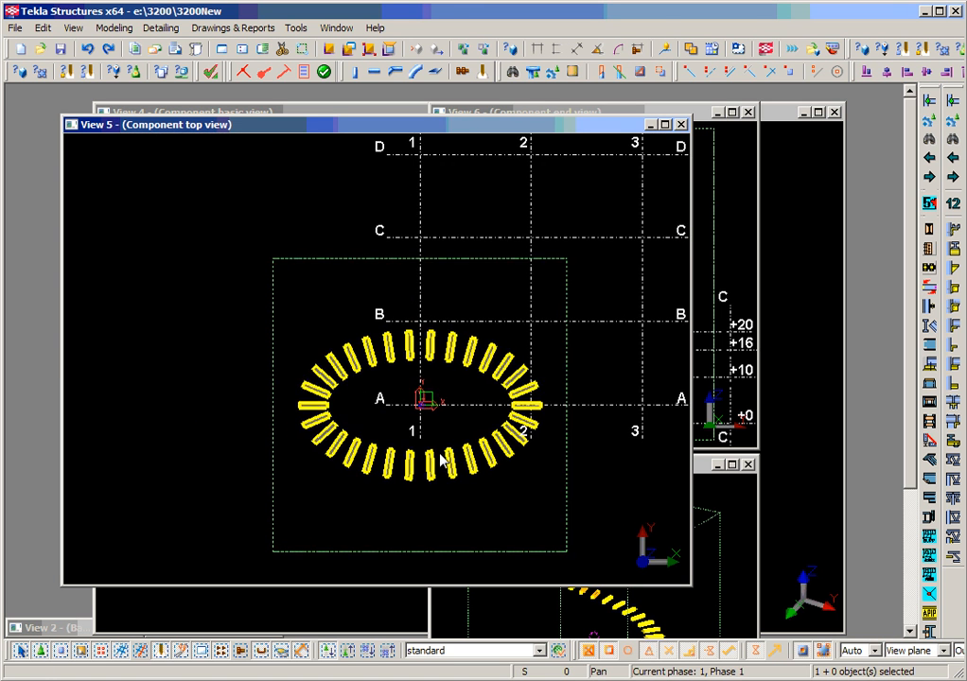
pyautogui.scroll(-2, 445, 458)
pyautogui.press('v')
pyautogui.click(431, 491)
pyautogui.hotkey('ctrl', 'p')
pyautogui.keyDown('ctrl'); pyautogui.moveTo(369, 508); pyautogui.dragTo(379, 443, button='middle'); pyautogui.keyUp('ctrl')
pyautogui.rightClick(498, 413)
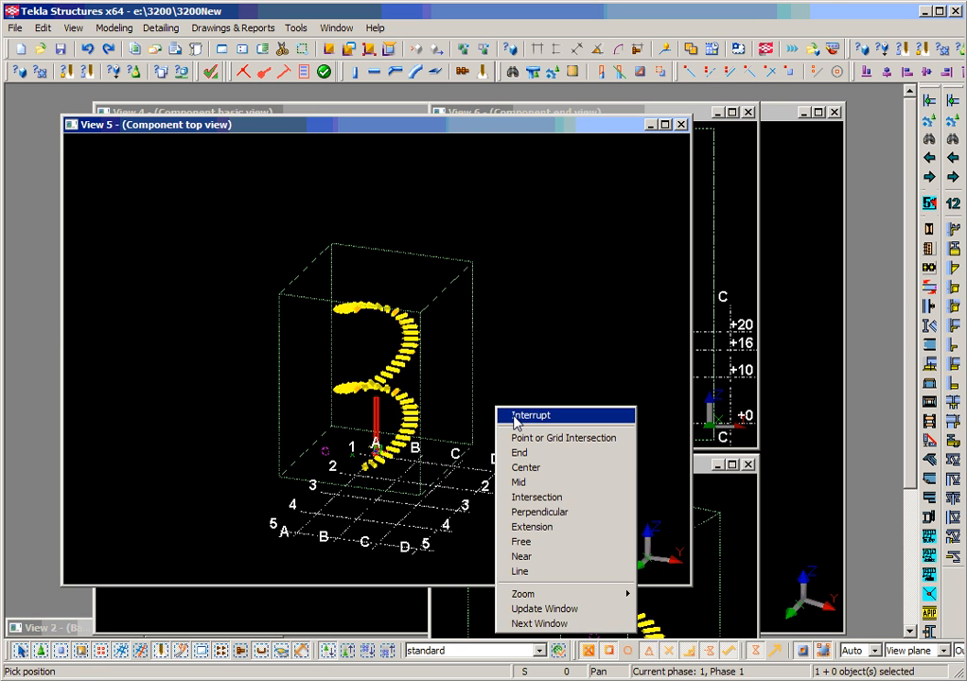